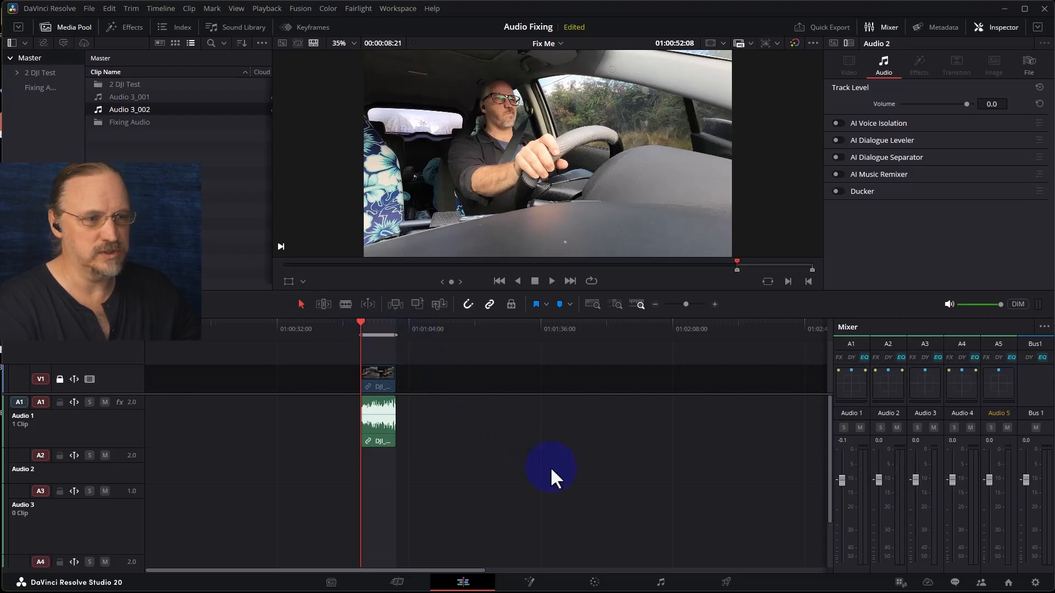
- Open the Equalizer for the Audio 1 track on the Fairlight page and reposition its window
left_click(672, 581)
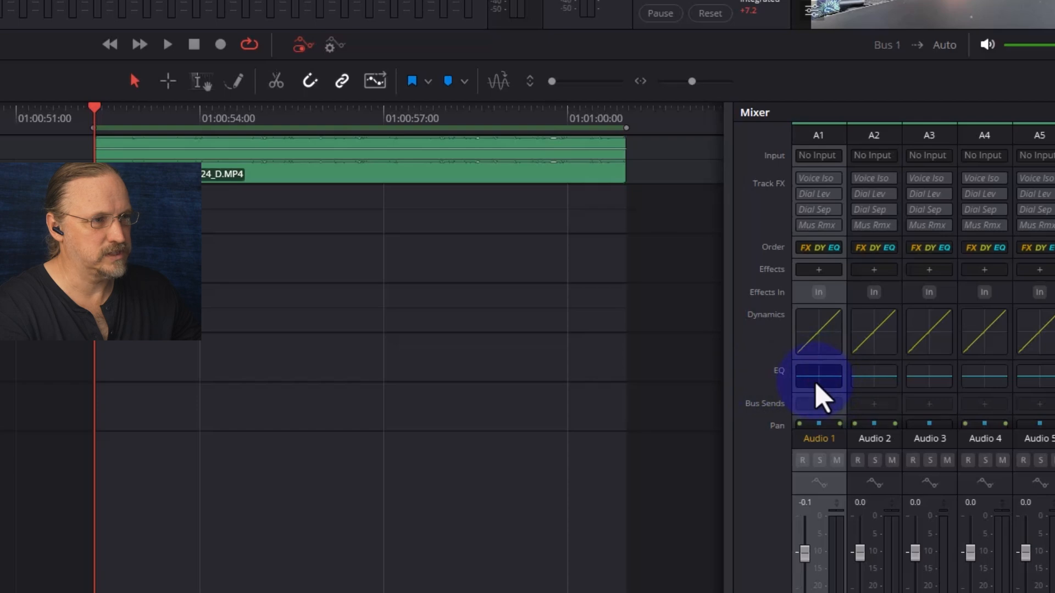
double_click(818, 379)
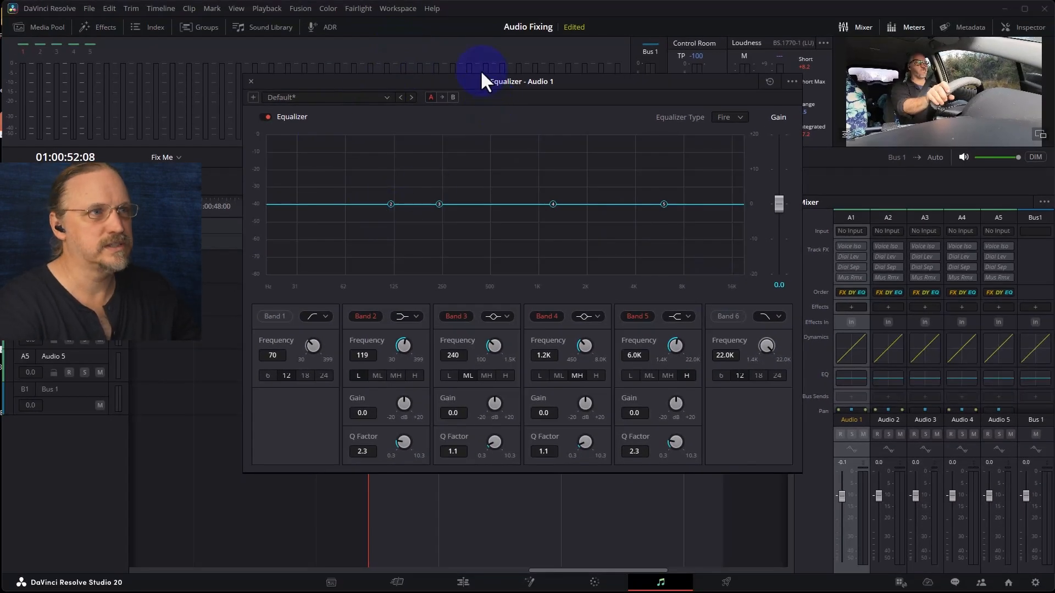
left_click_drag(489, 83, 419, 254)
left_click_drag(72, 250, 71, 292)
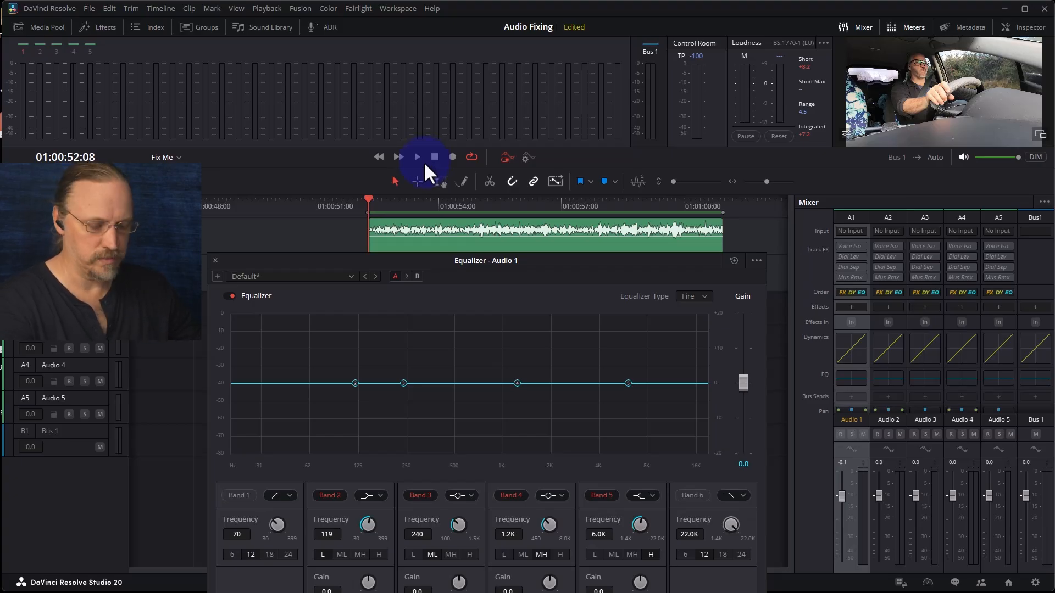
- Play back the clip to hear the dialogue and watch its spectrum in the Equalizer
left_click(423, 161)
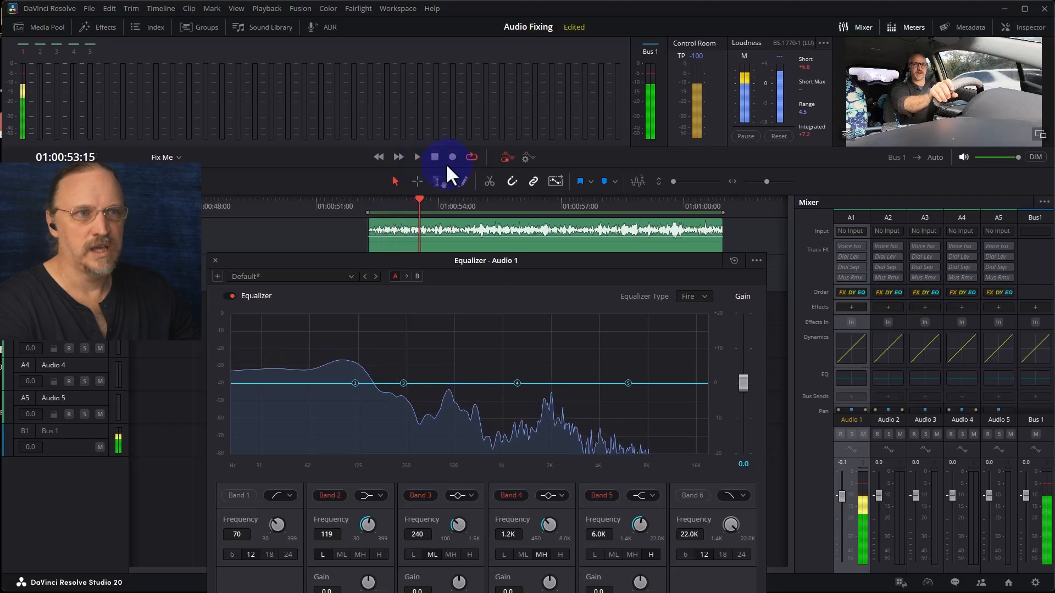
left_click(361, 198)
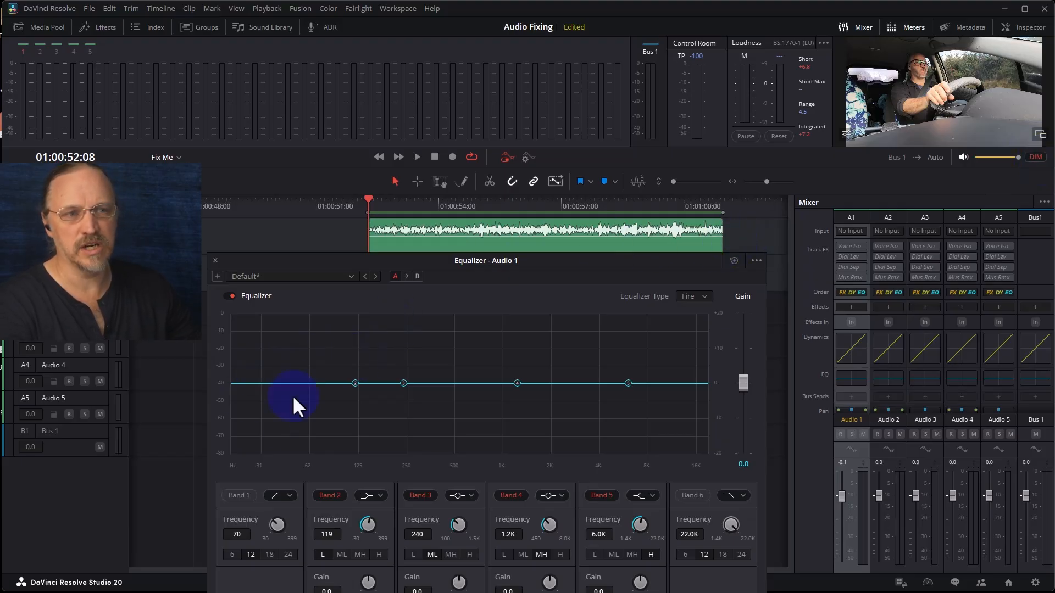
key("space")
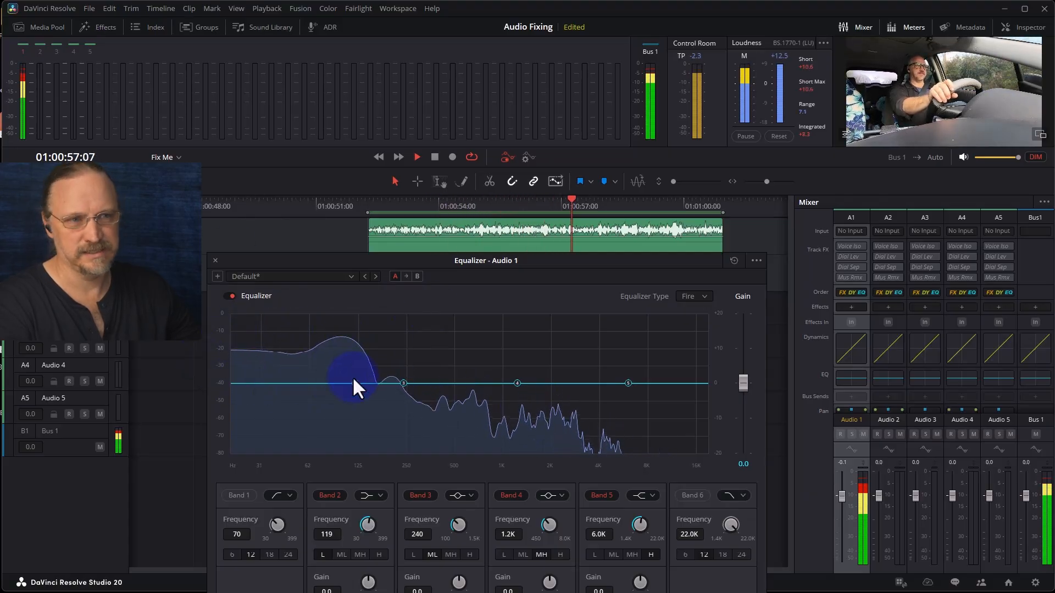
- Enable Band 1's high-pass filter and raise its frequency to 251 Hz
left_click(240, 494)
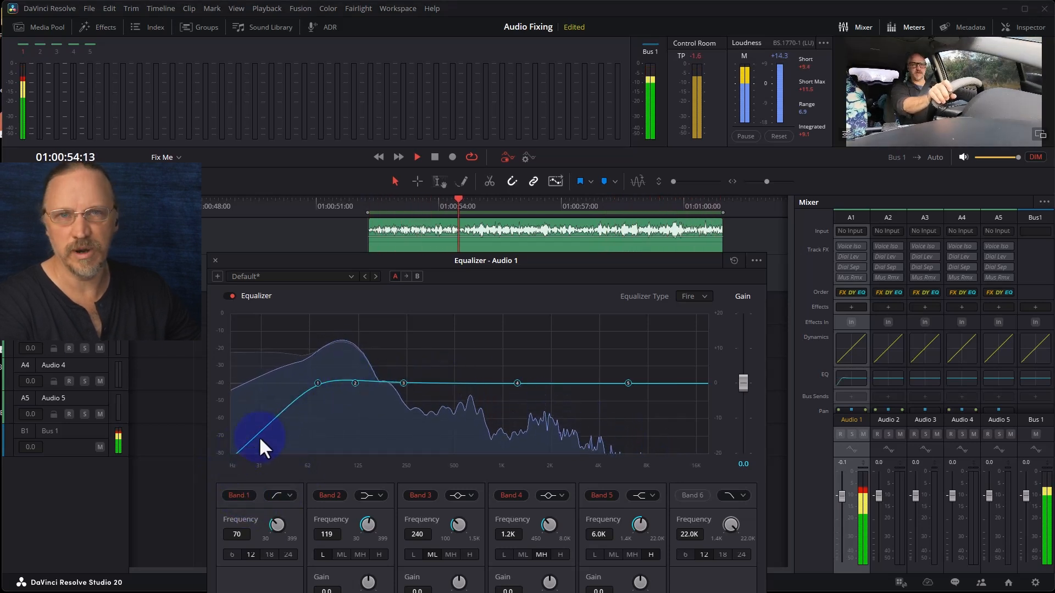
left_click_drag(319, 383, 407, 384)
key("space")
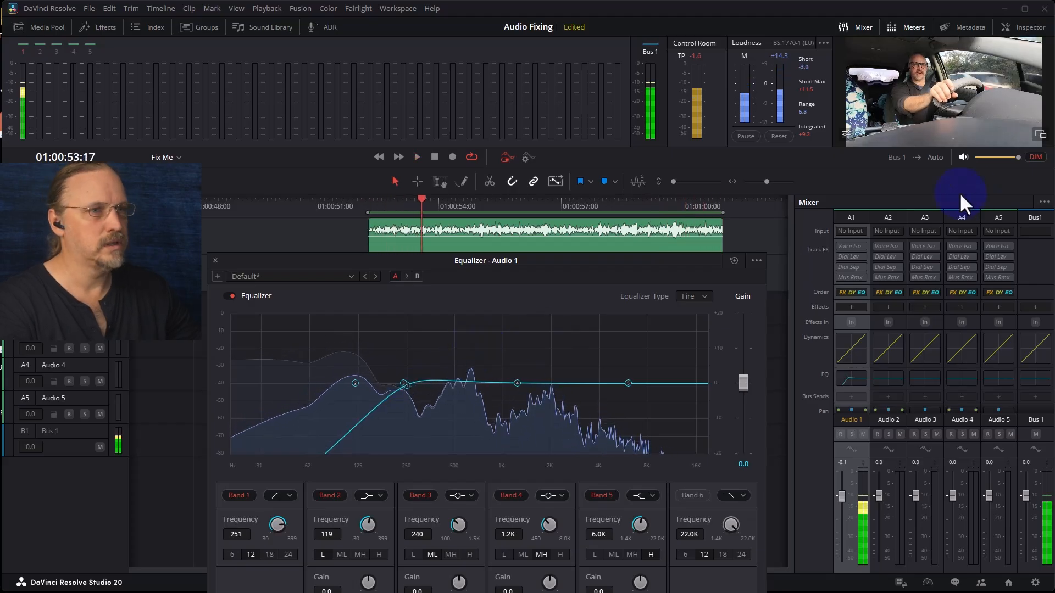
- Play the clip while bypassing and re-enabling the Equalizer to compare the filtered sound
left_click(383, 215)
left_click(1036, 158)
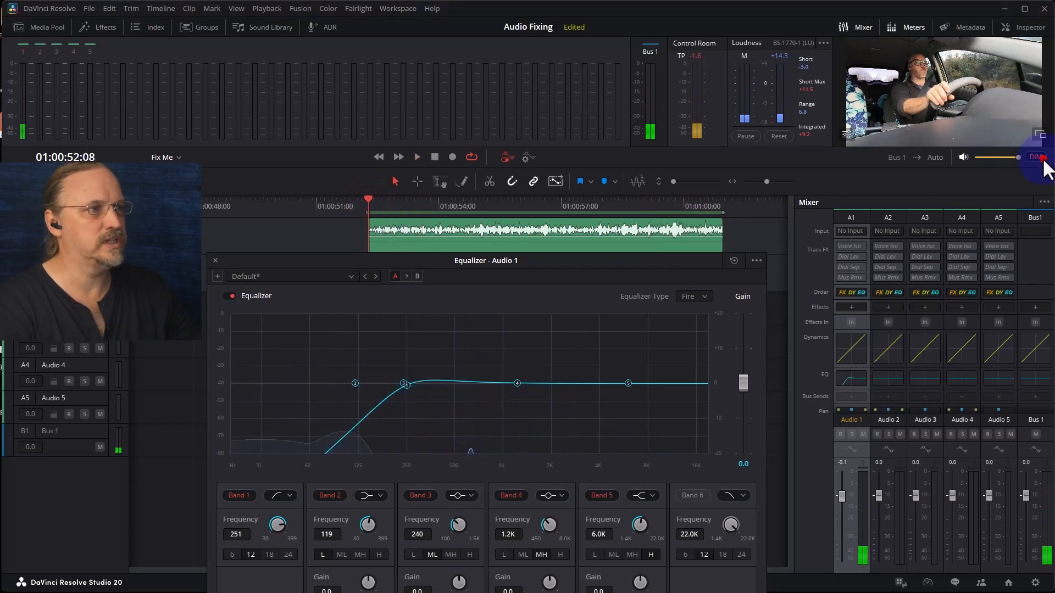
key("space")
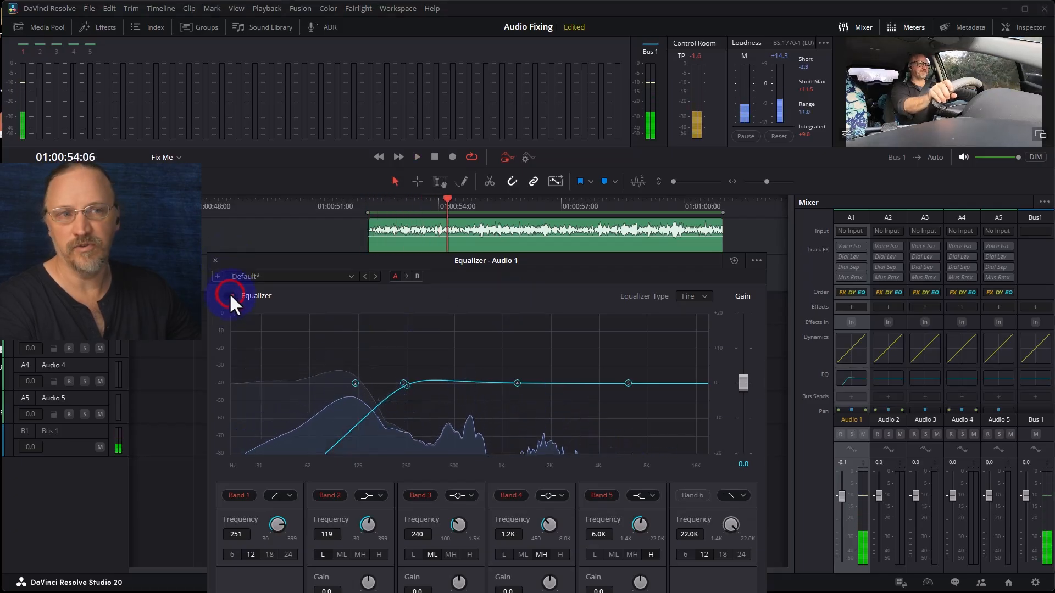
left_click(228, 296)
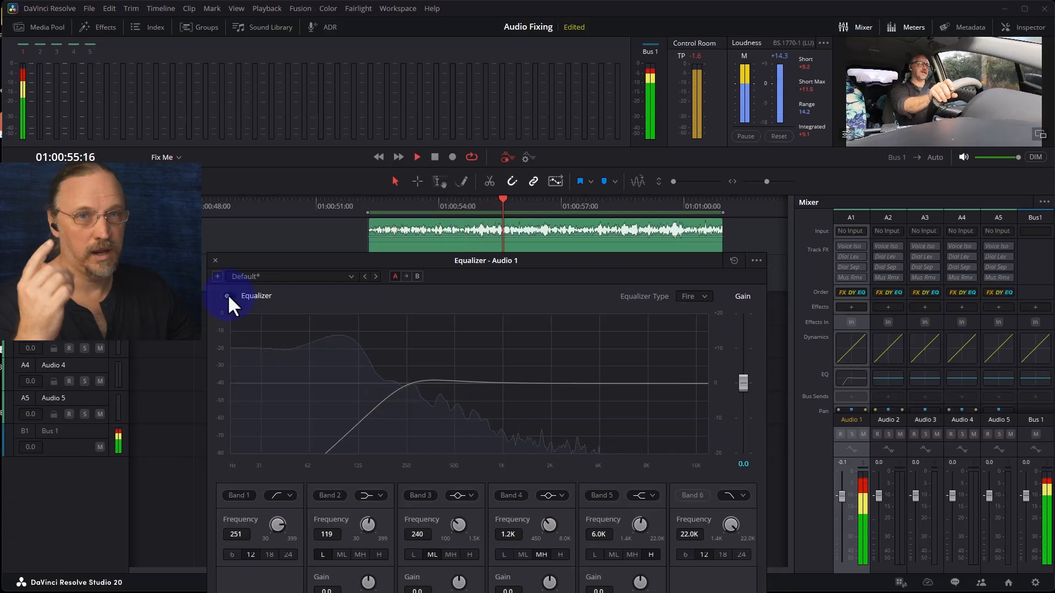
left_click(227, 295)
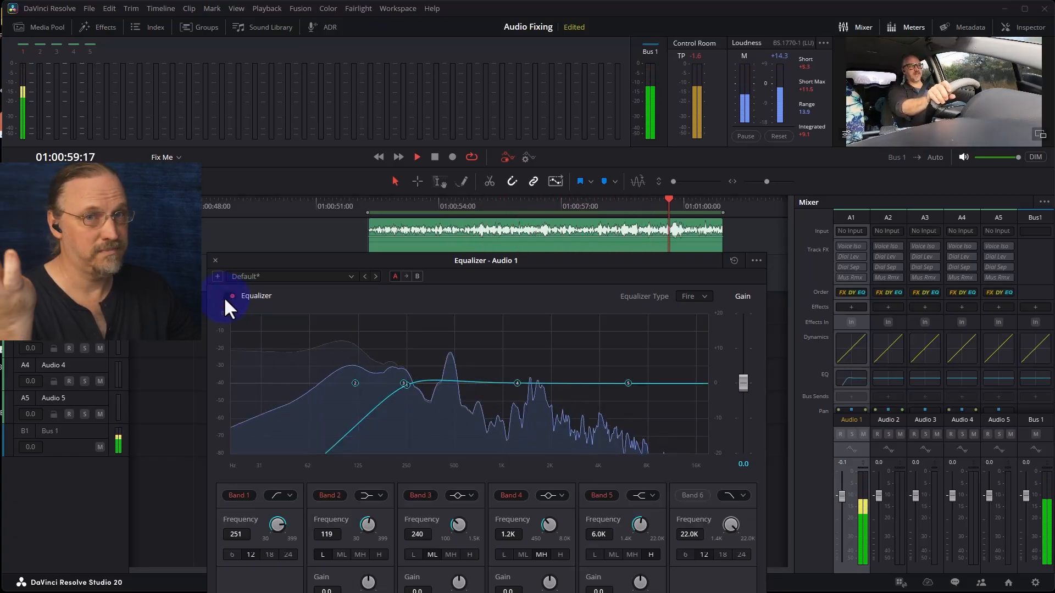
key("space")
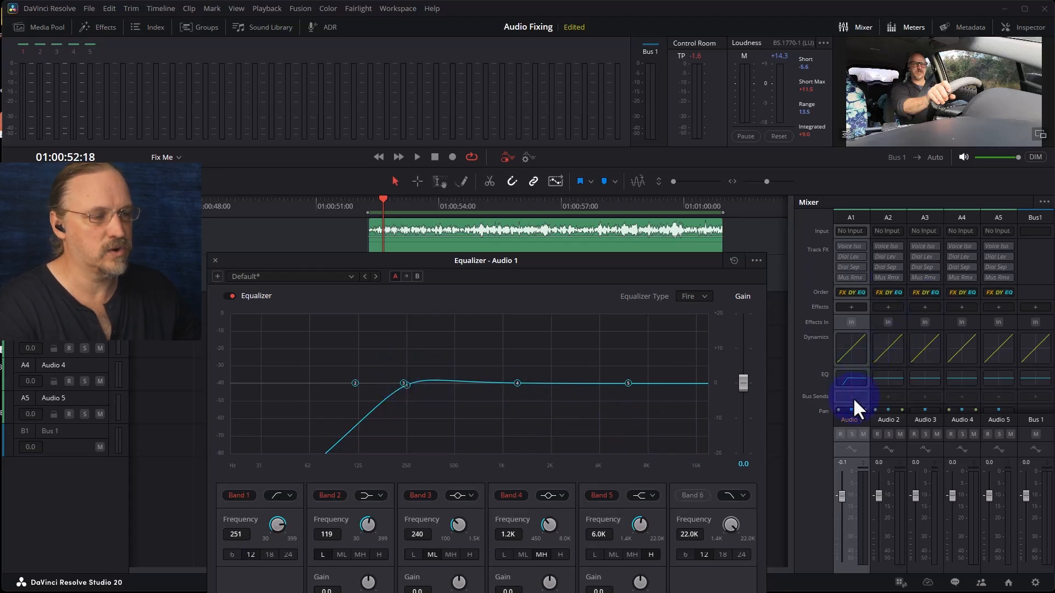
- Add a Noise Reduction effect from the Restoration category to the Audio 1 track
left_click(851, 308)
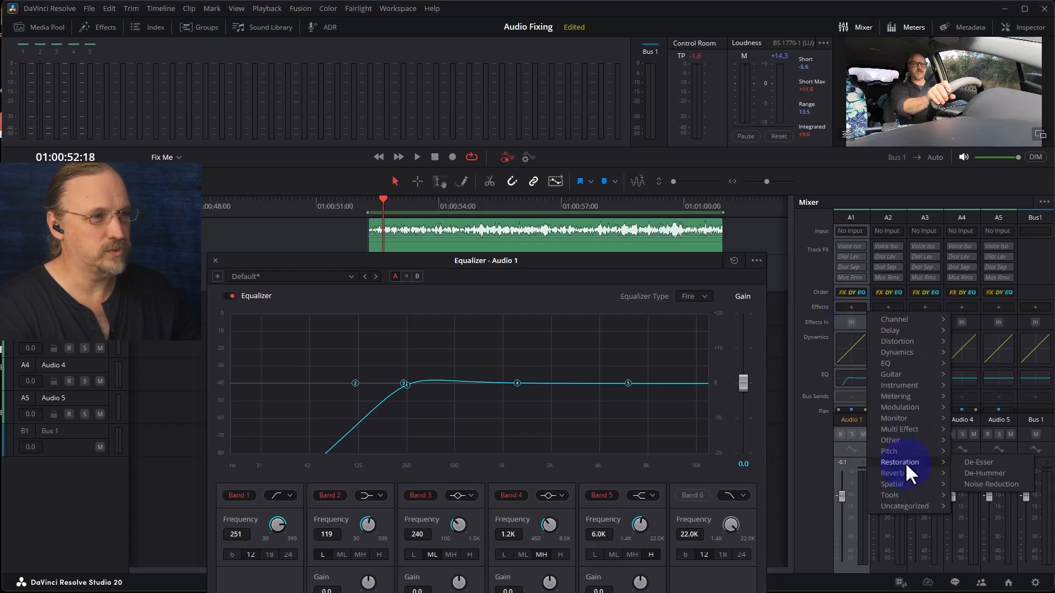
left_click(791, 303)
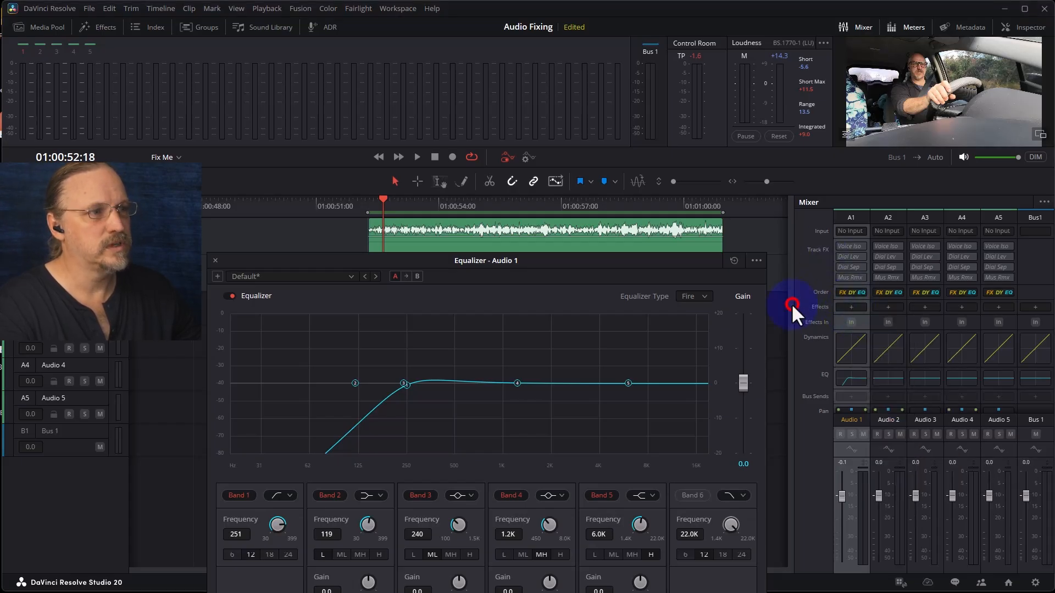
left_click(851, 307)
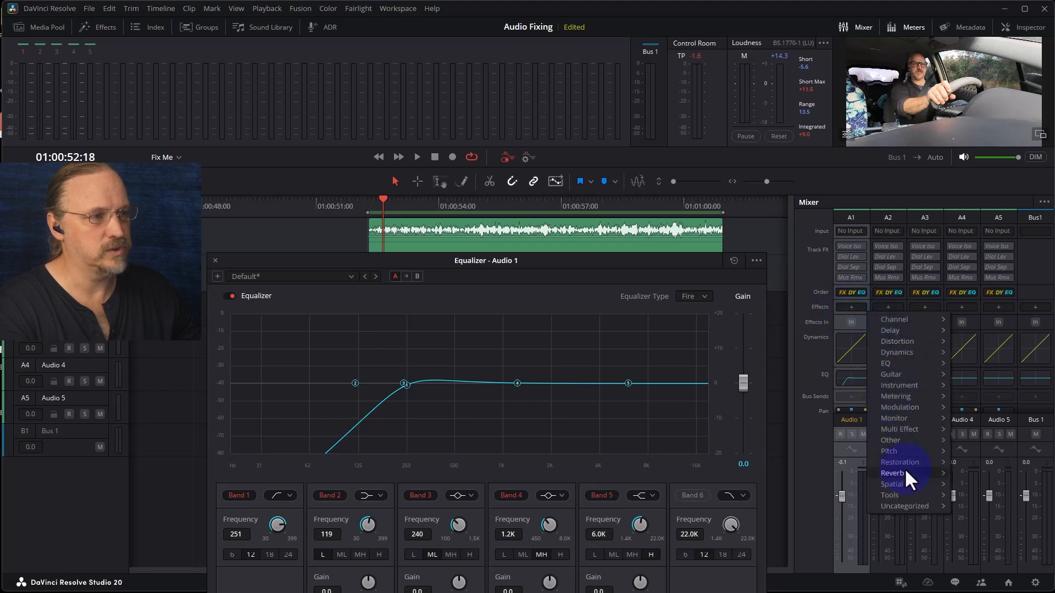
mouse_move(905, 460)
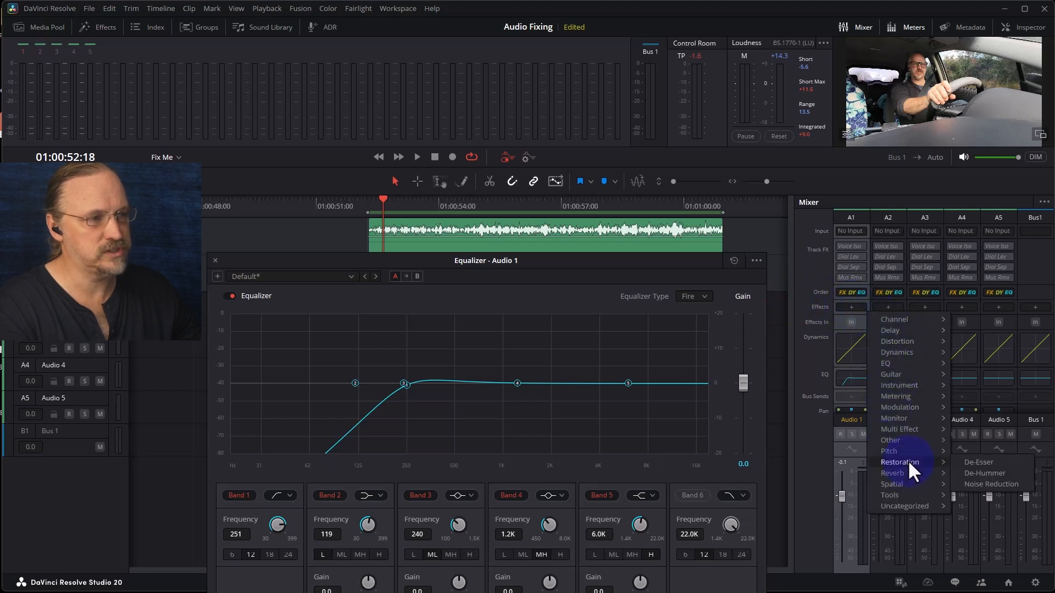
left_click(989, 484)
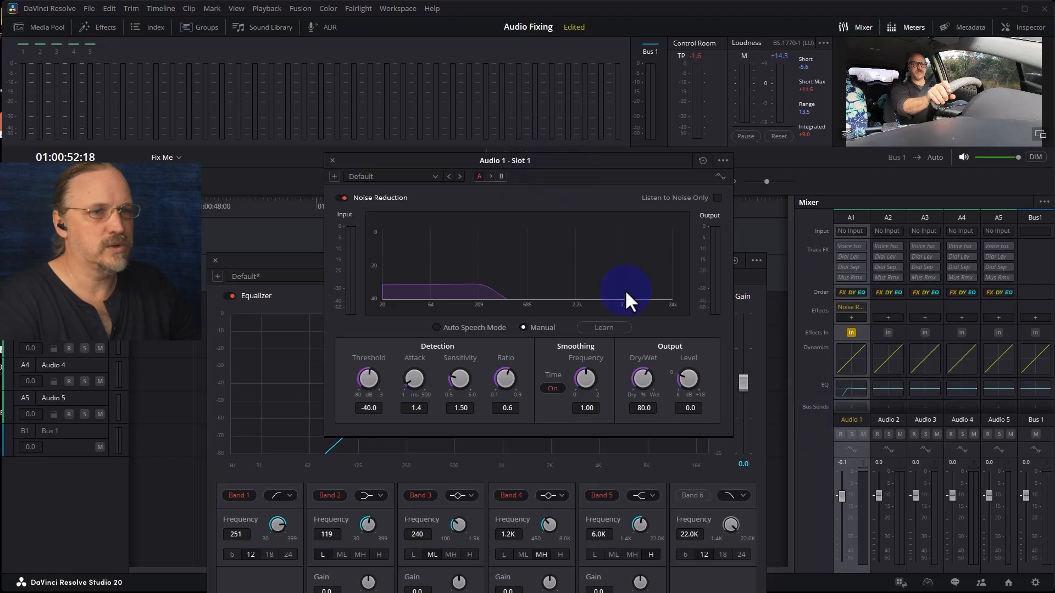
- Close the Equalizer window and move the Noise Reduction window below the timeline
left_click(214, 260)
left_click(546, 159)
left_click_drag(565, 162, 398, 292)
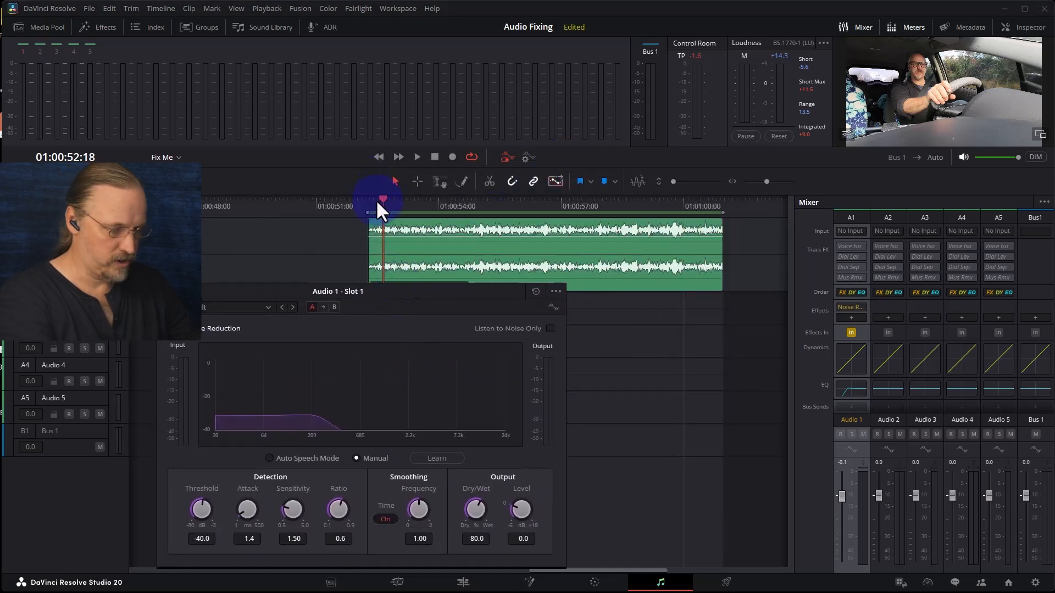
- Zoom into the timeline and play short sections of the clip to find a stretch of background noise
scroll(376, 200, "up", 3)
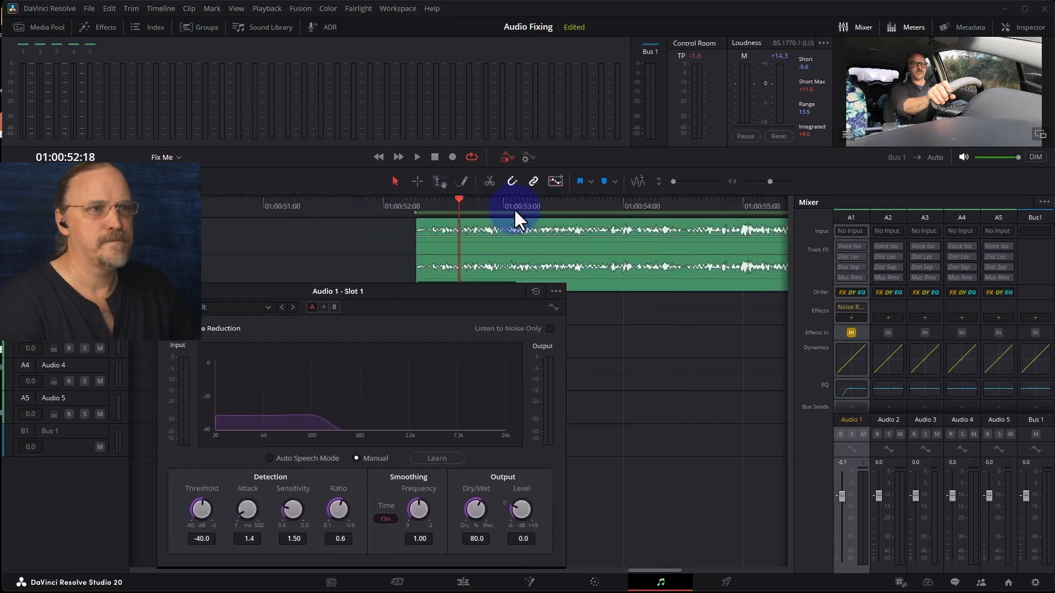
left_click(482, 207)
key("space")
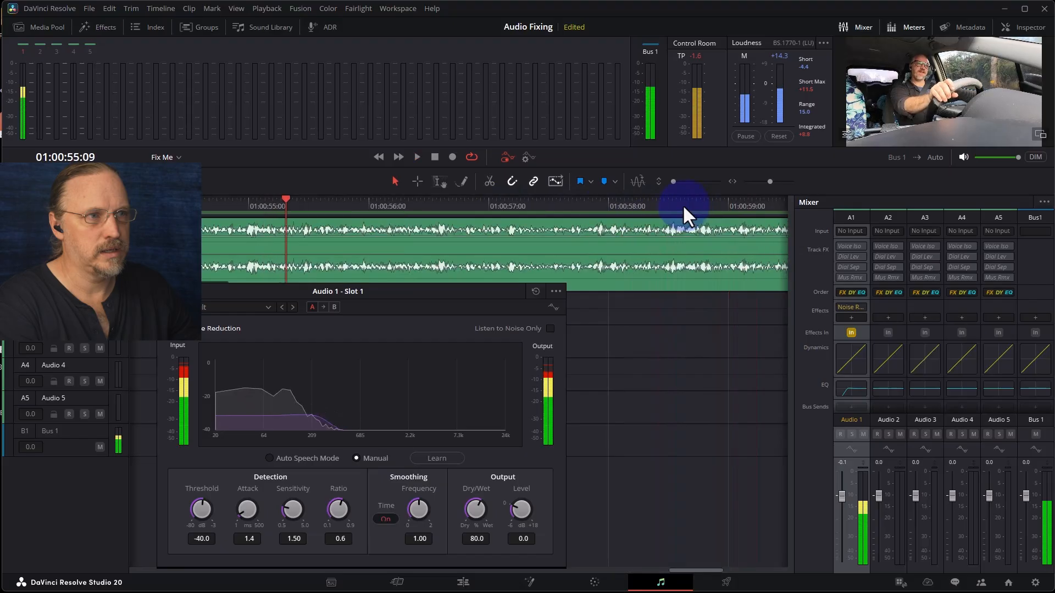
key("space")
left_click(164, 207)
key("space")
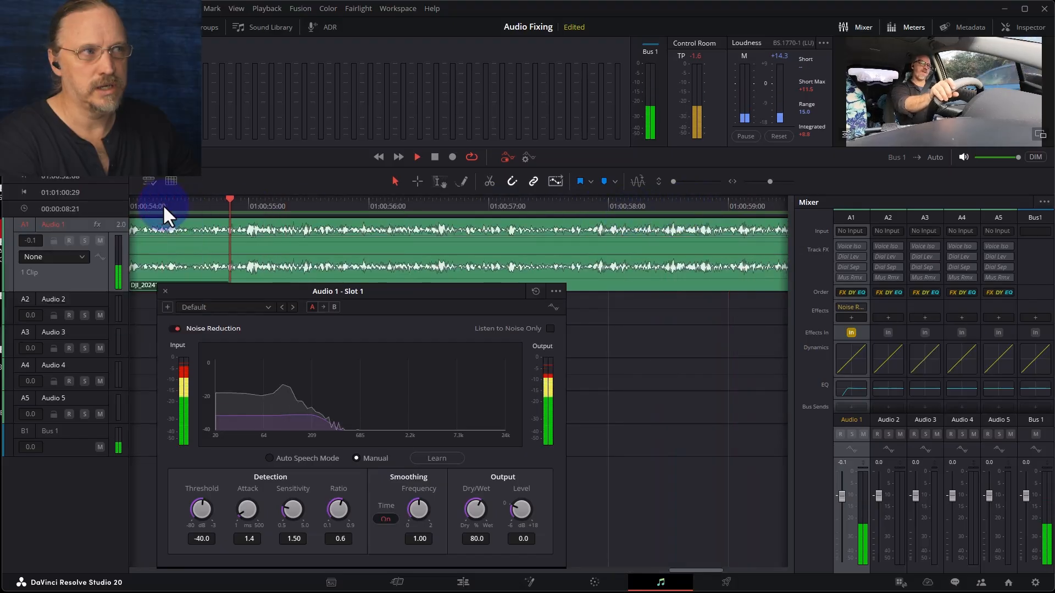
key("space")
mouse_move(250, 201)
left_mouse_down()
mouse_move(229, 198)
mouse_move(241, 200)
left_mouse_up()
key("space")
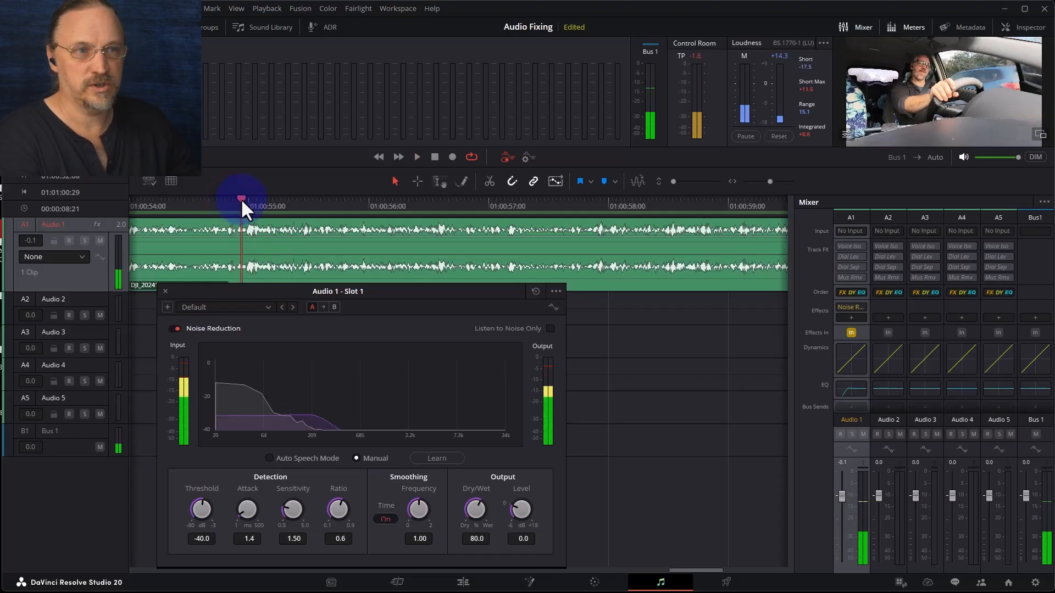
- Mark in and out points around the short noise-only section near 01:00:54
key("ctrl+b")
left_click_drag(167, 201, 193, 213)
key("Down")
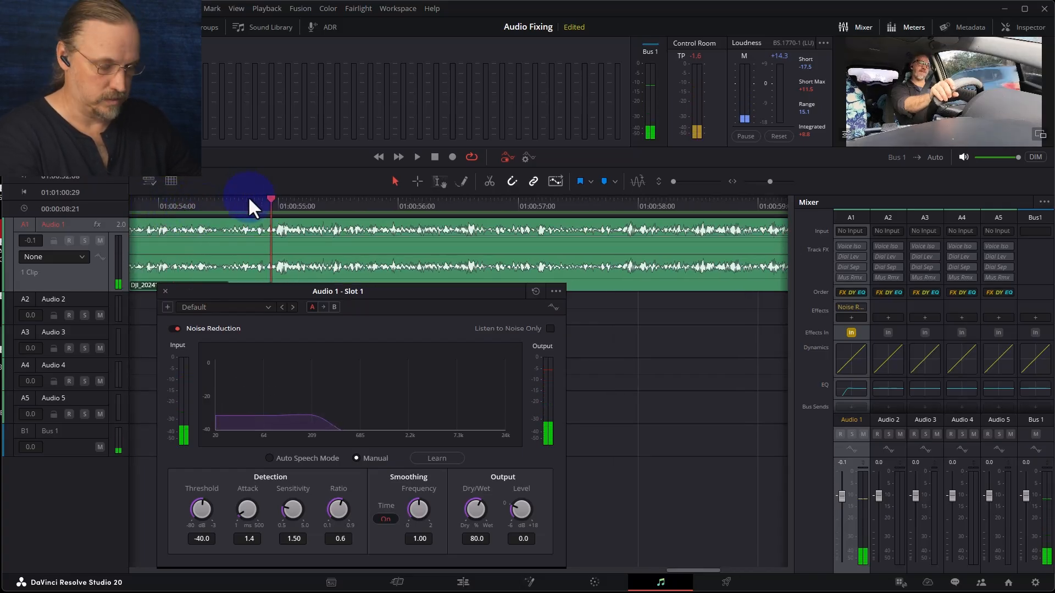
key("o")
left_click(154, 205)
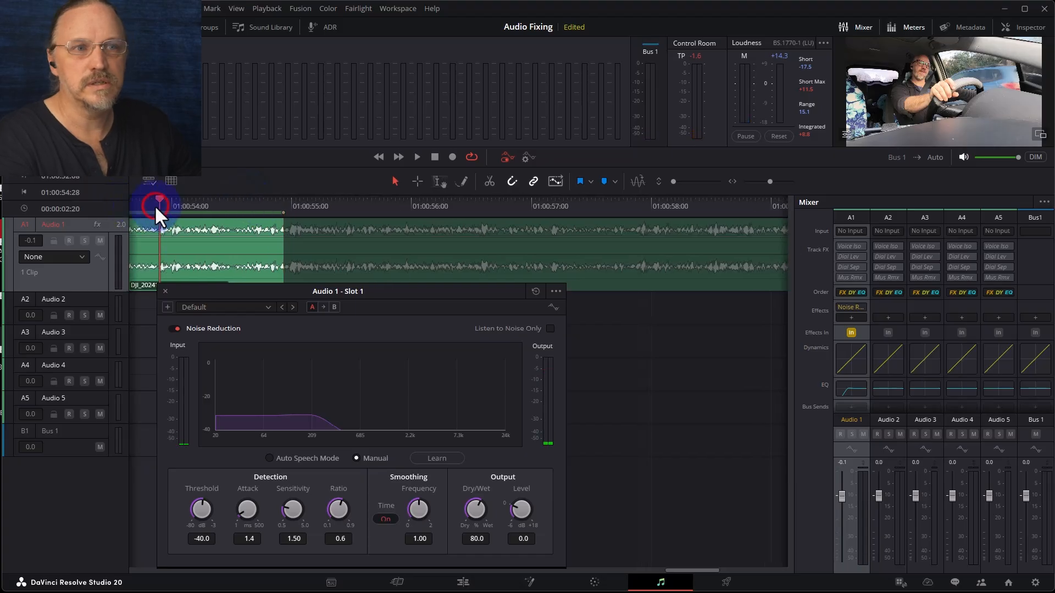
left_click(241, 205)
key("space")
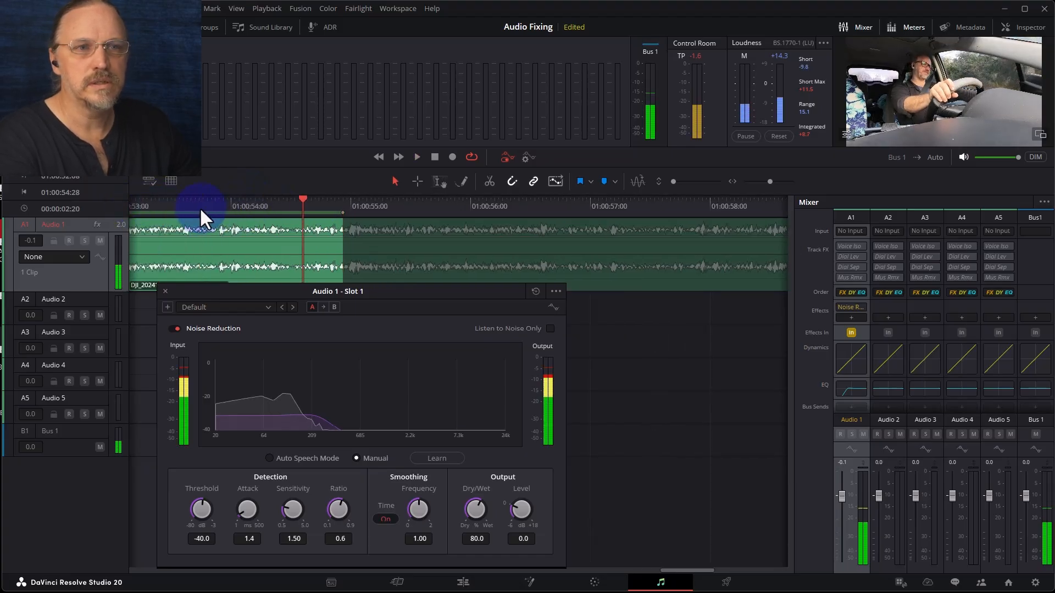
left_click(161, 204)
left_click_drag(162, 207, 176, 207)
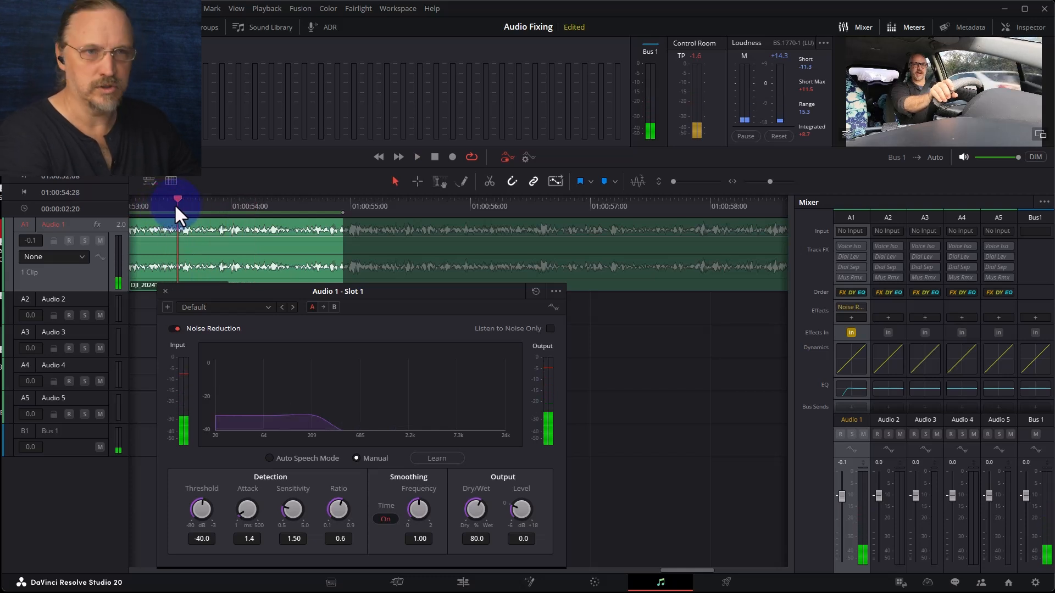
key("i")
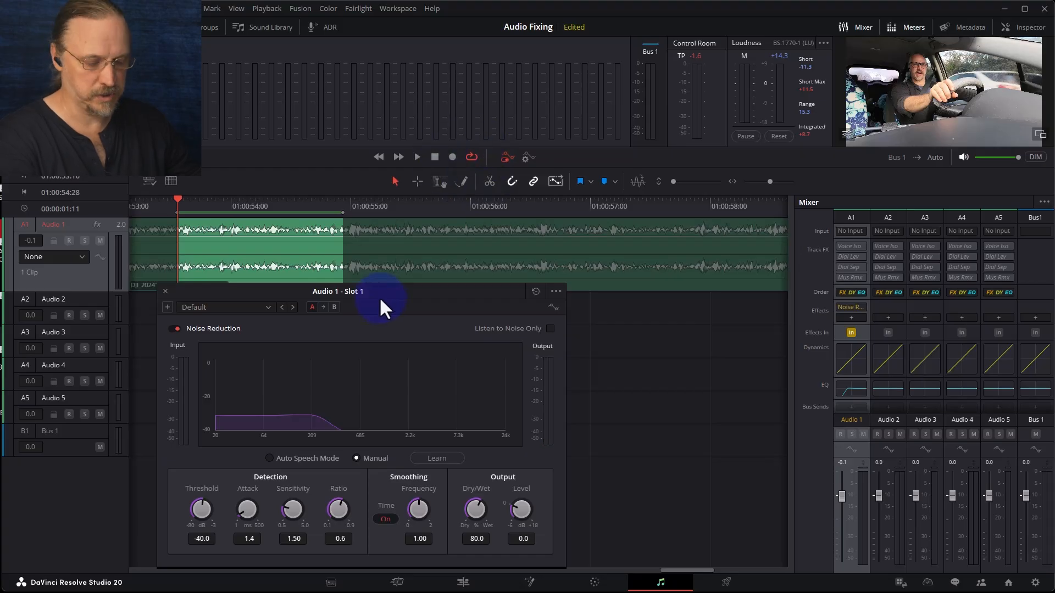
- Play the marked range and have Noise Reduction learn the noise profile from it
left_click(1036, 157)
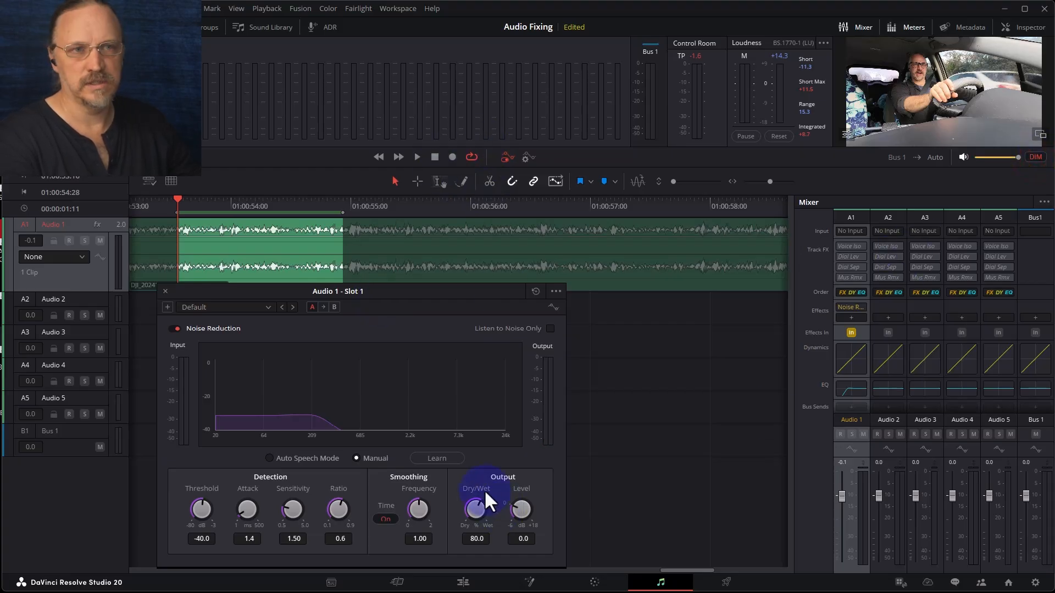
key("space")
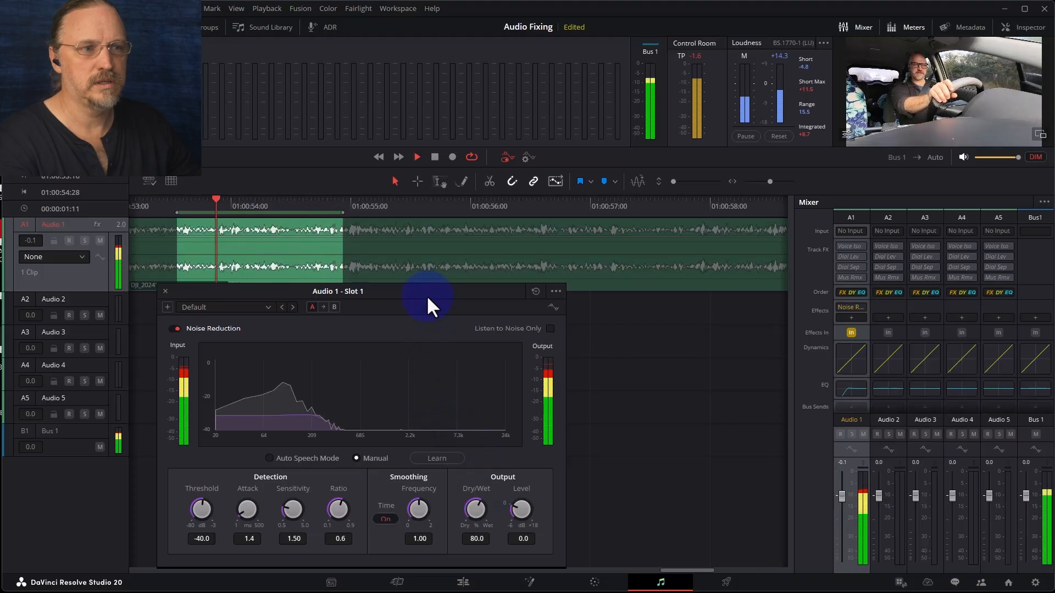
left_click_drag(440, 292, 477, 254)
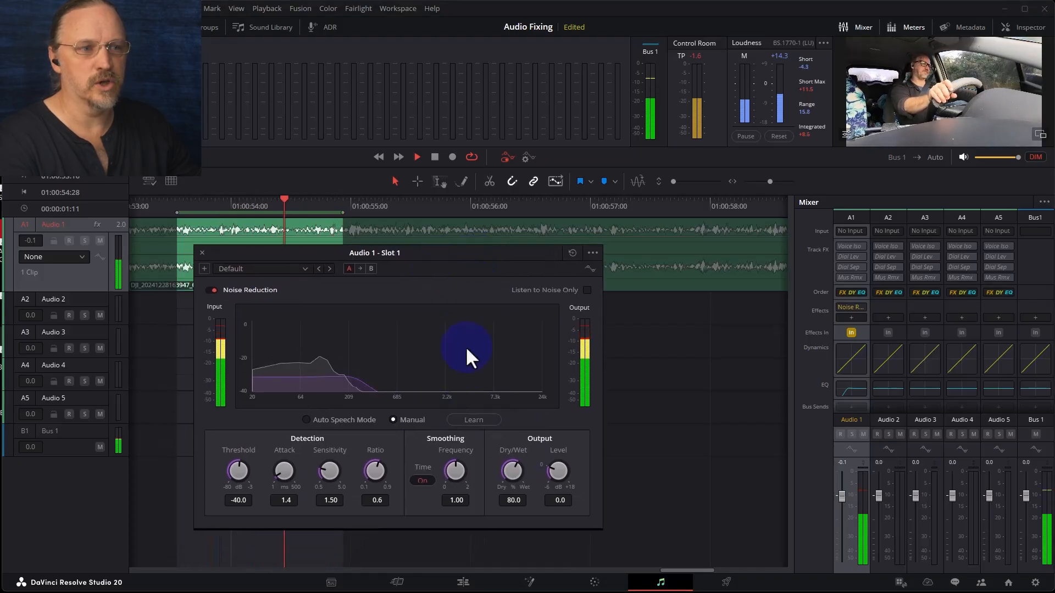
left_click(483, 420)
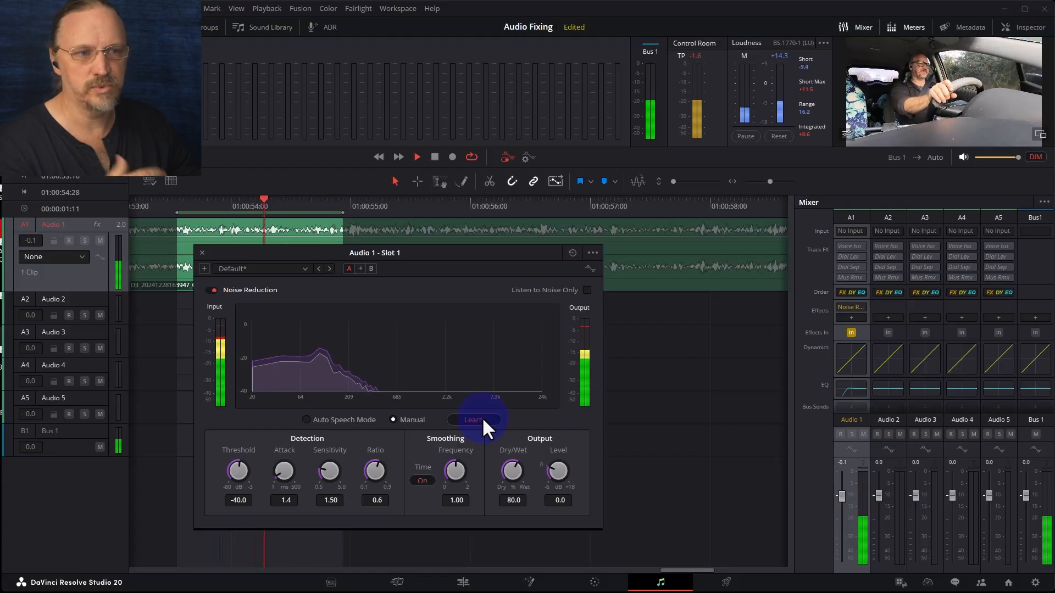
left_click(435, 157)
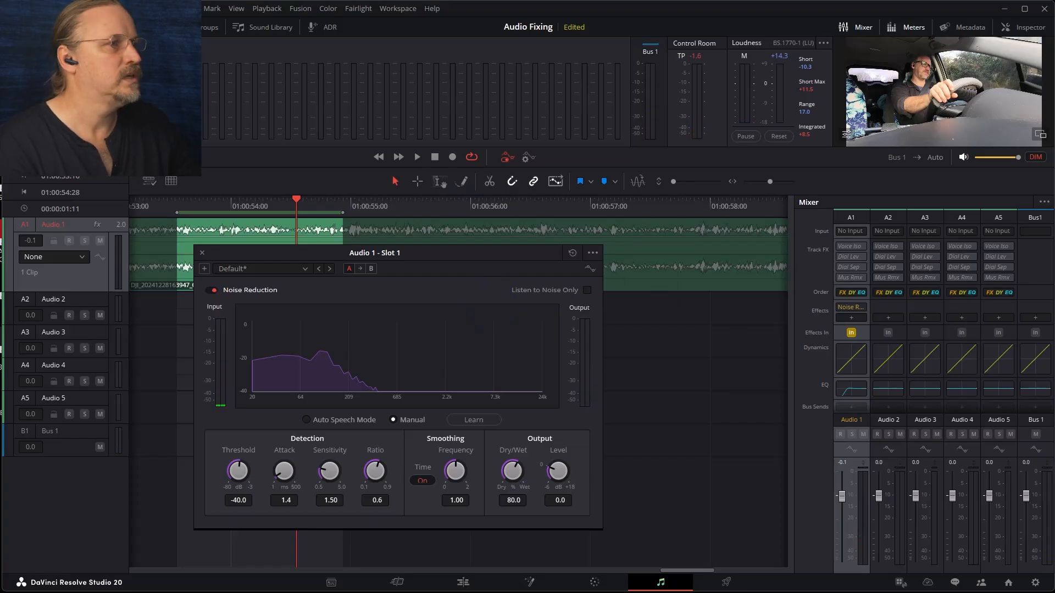
- Set the Noise Reduction threshold to about -55.2 dB and ratio to 0.8, and move its window lower
left_click(1027, 165)
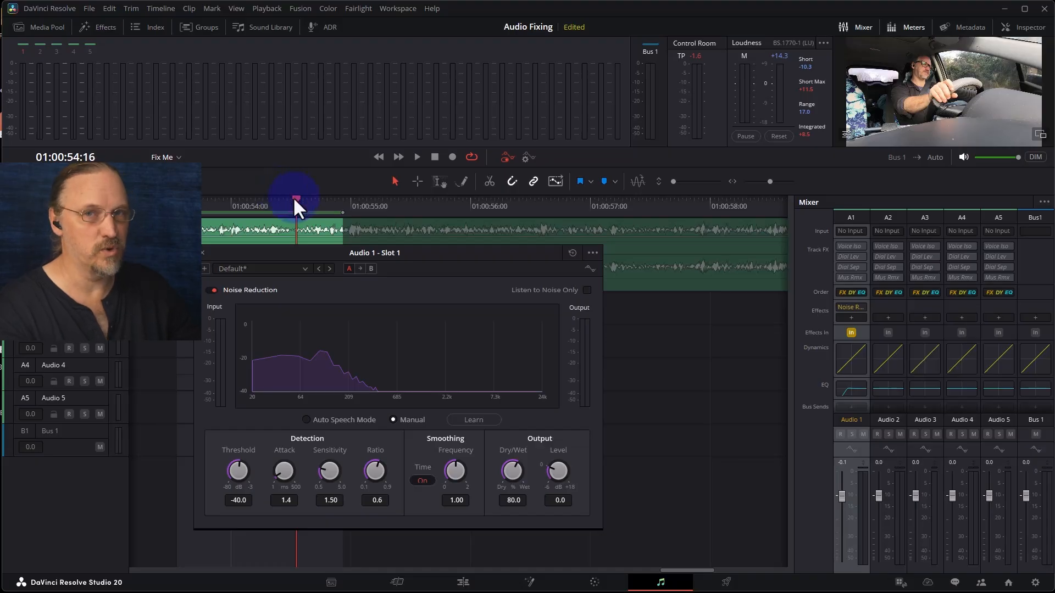
left_click(258, 267)
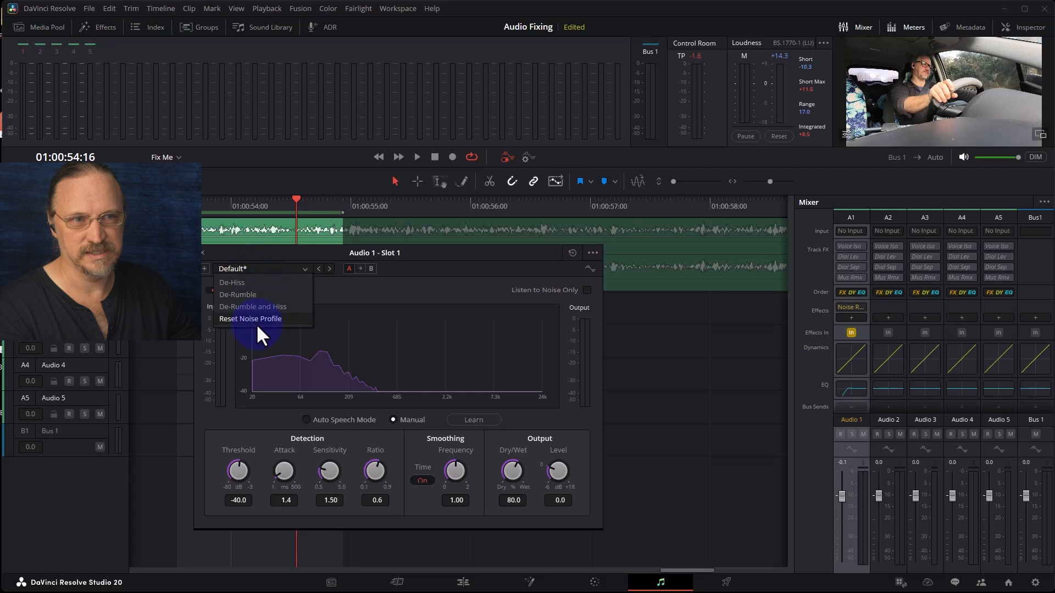
left_click(349, 296)
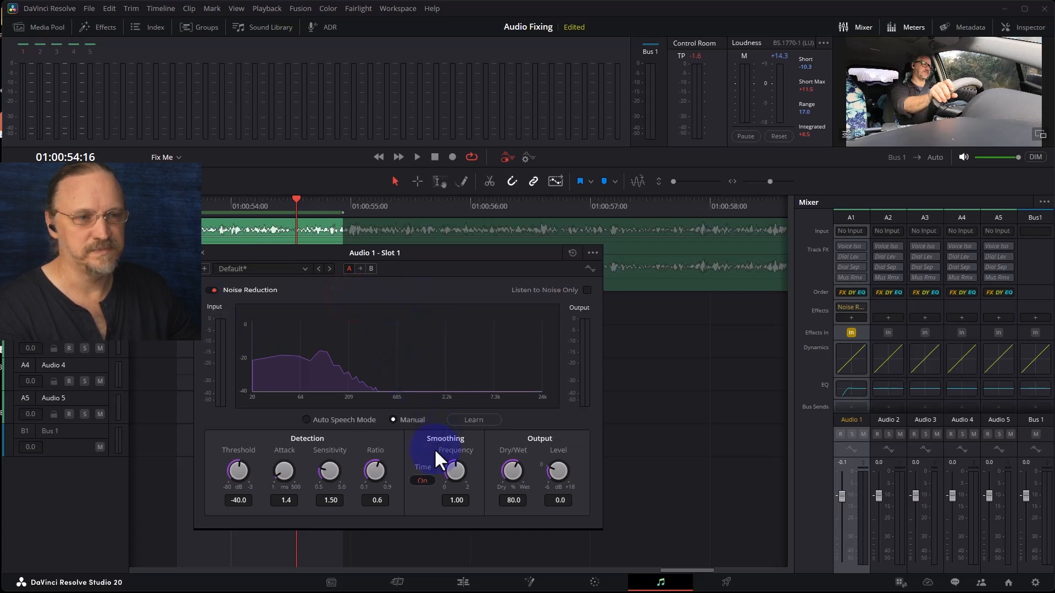
left_click_drag(419, 422, 422, 392)
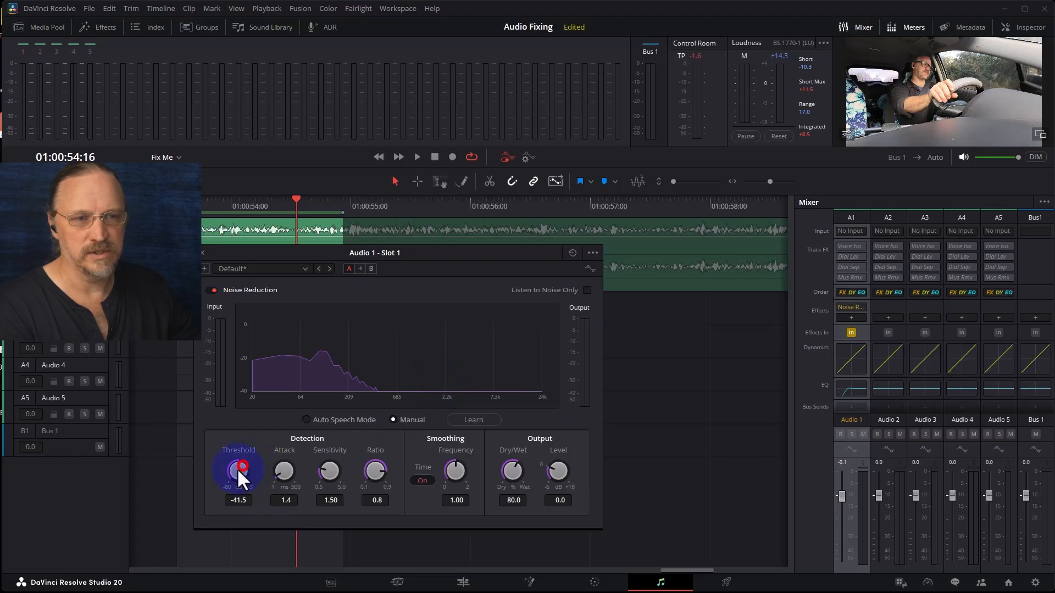
left_click_drag(515, 252, 596, 277)
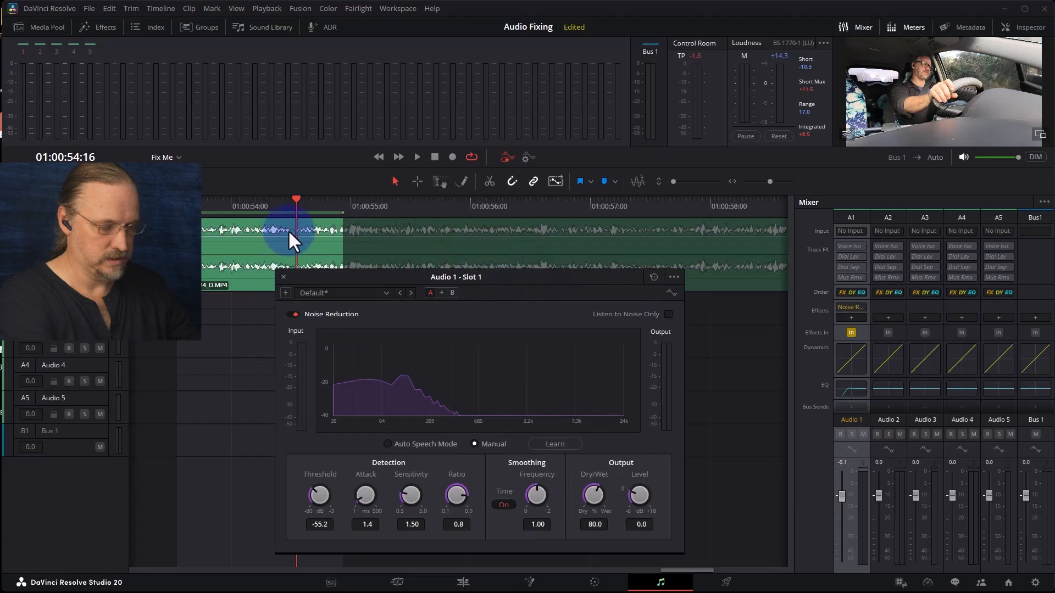
- Zoom out the timeline and mark an in/out range over the clip from about 01:00:52 to 01:01:00
key("ctrl+minus")
key("ctrl+minus")
key("ctrl+minus")
left_click_drag(404, 211, 376, 209)
key("Down")
key("o")
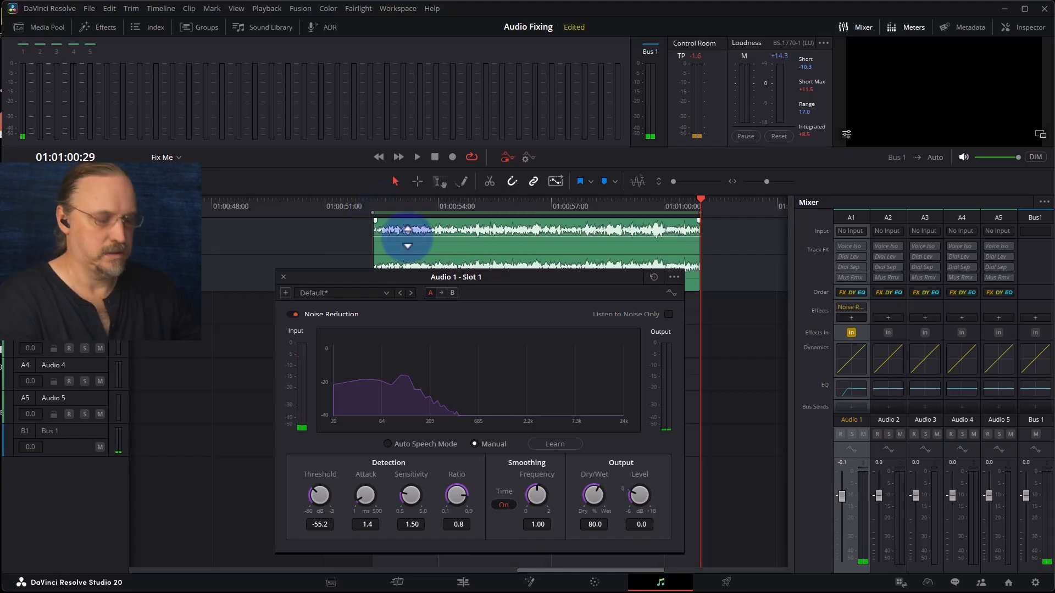
- Play the marked range while turning Noise Reduction off and back on to compare
key("space")
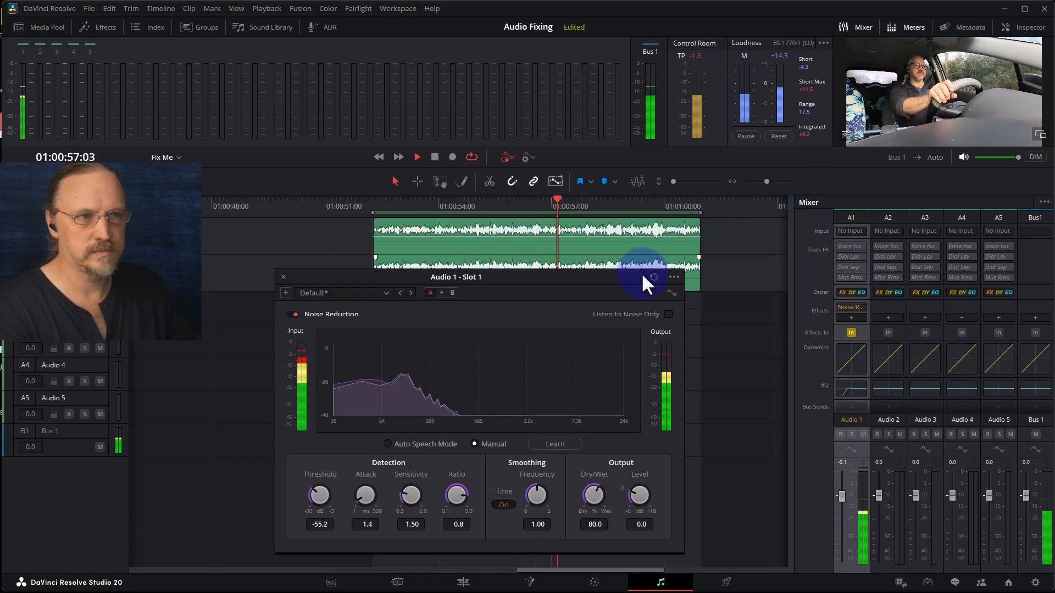
left_click(292, 314)
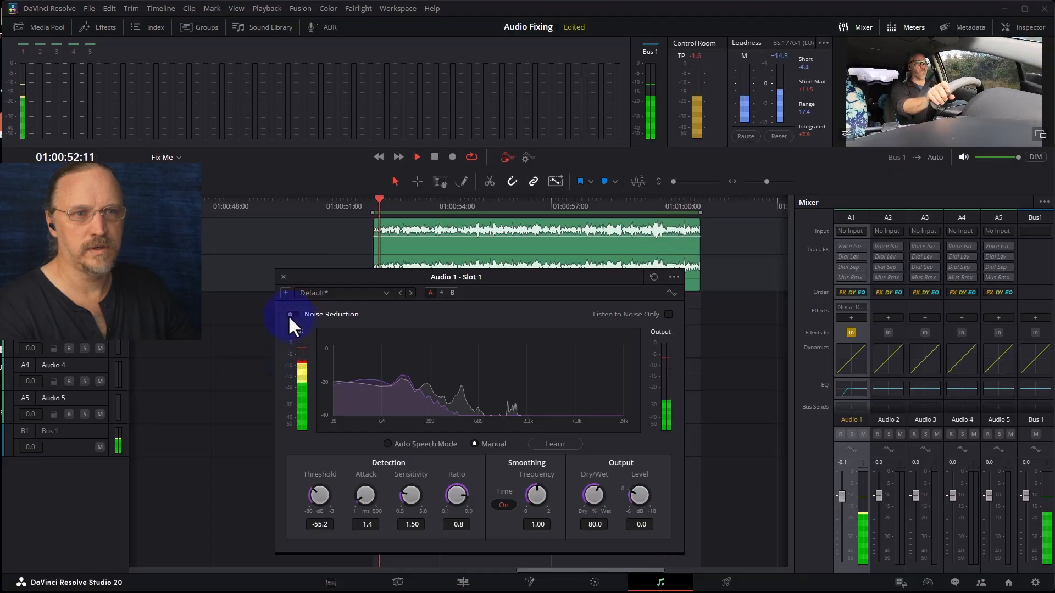
left_click(292, 314)
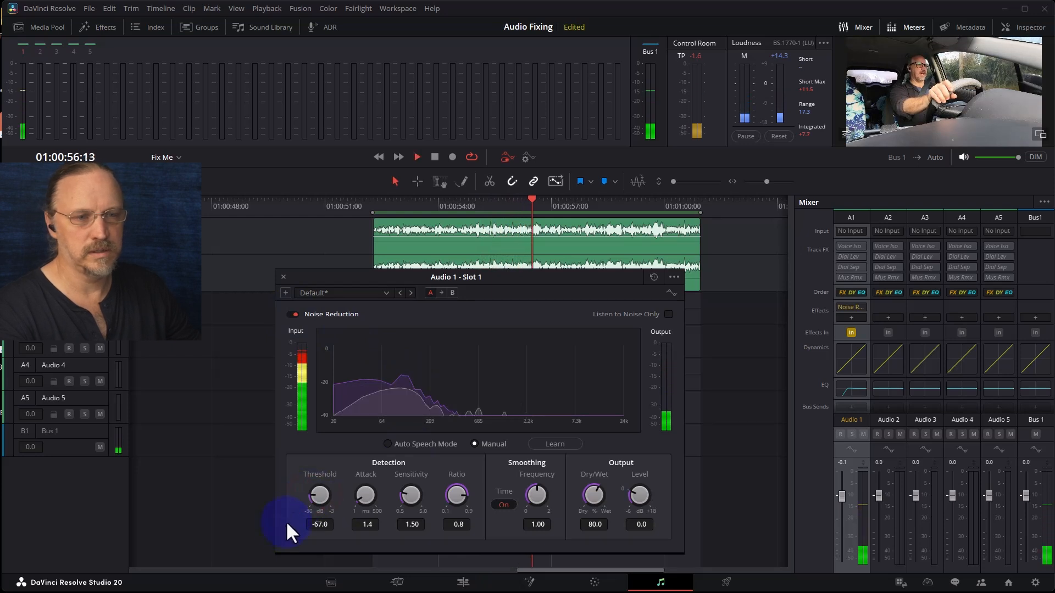
- Set the threshold to about -67.5 dB and the sensitivity to 1.03, and stop playback
left_click_drag(322, 495, 319, 497)
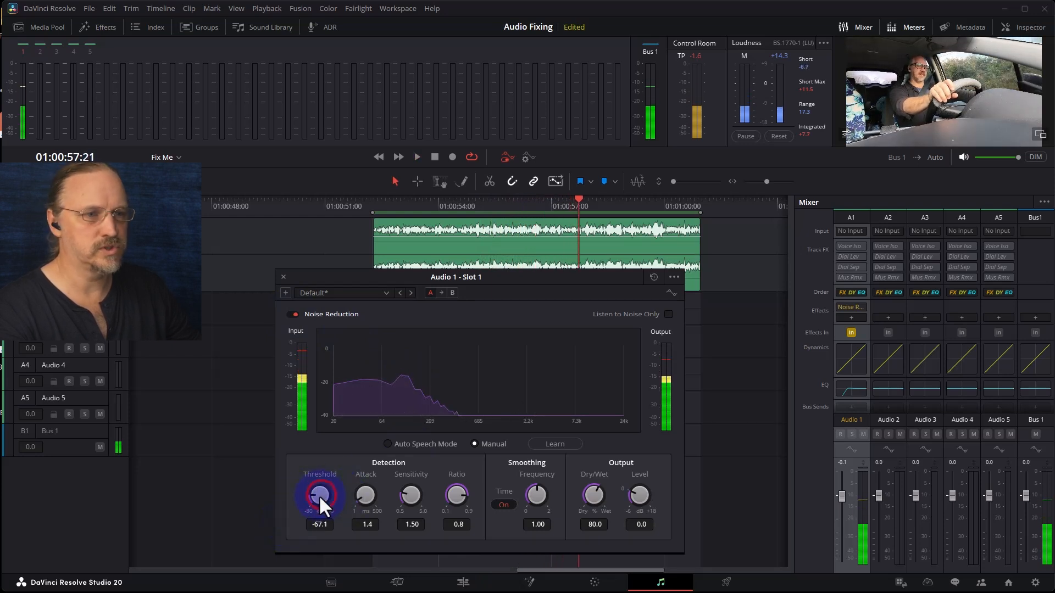
left_click(440, 493)
left_click_drag(393, 493, 377, 525)
key("space")
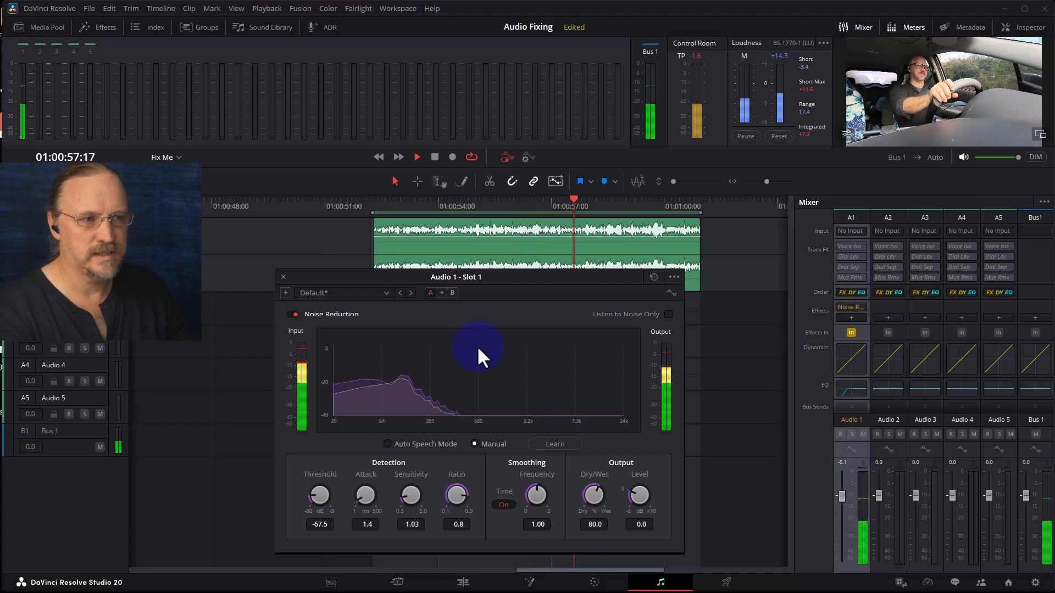
- Replay the range while bypassing and re-enabling Noise Reduction to judge the result
left_click(291, 315)
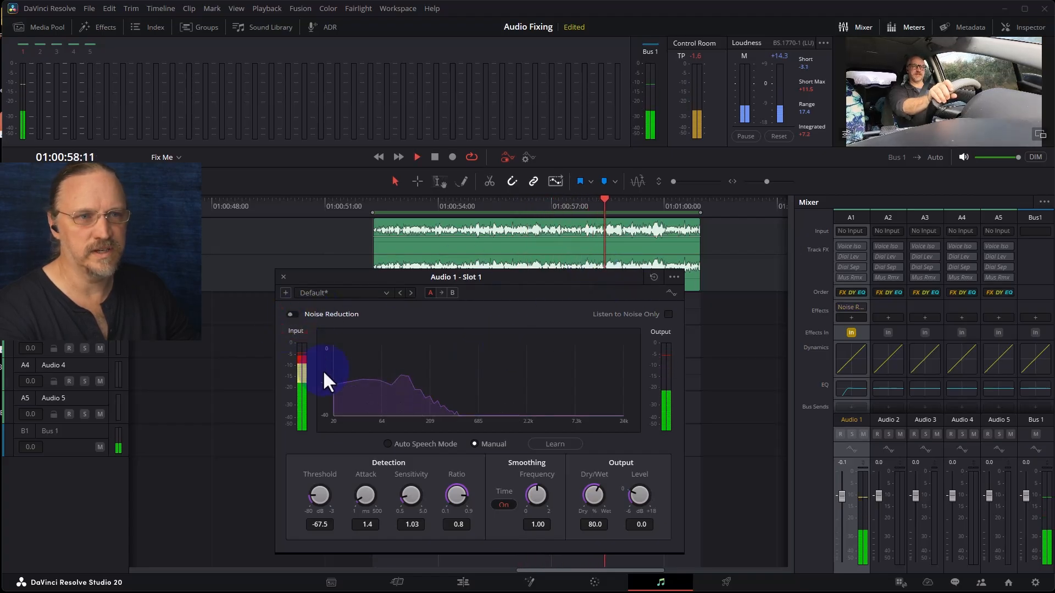
left_click(292, 314)
key("space")
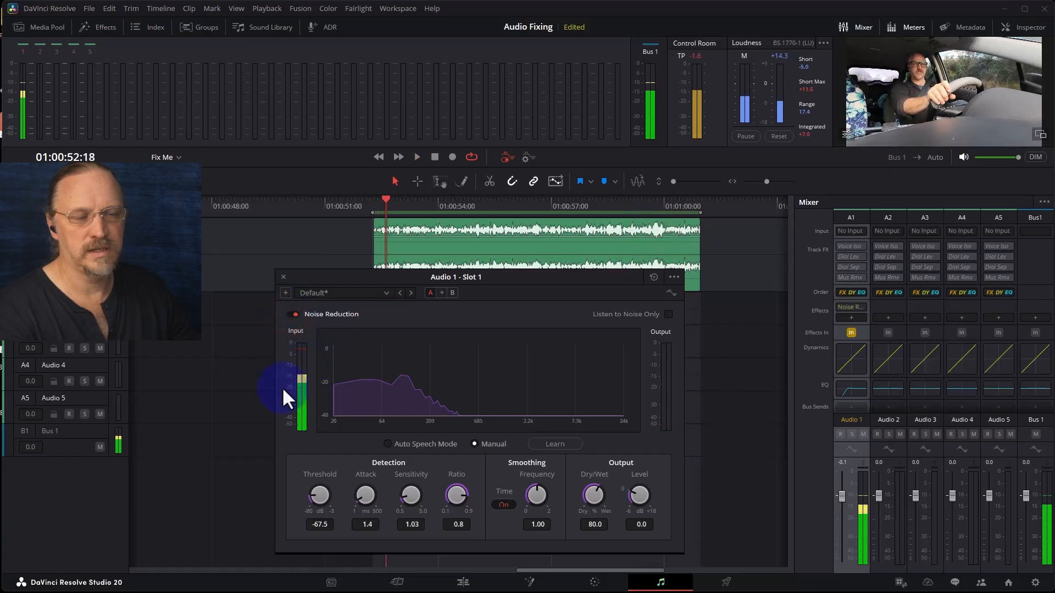
key("space")
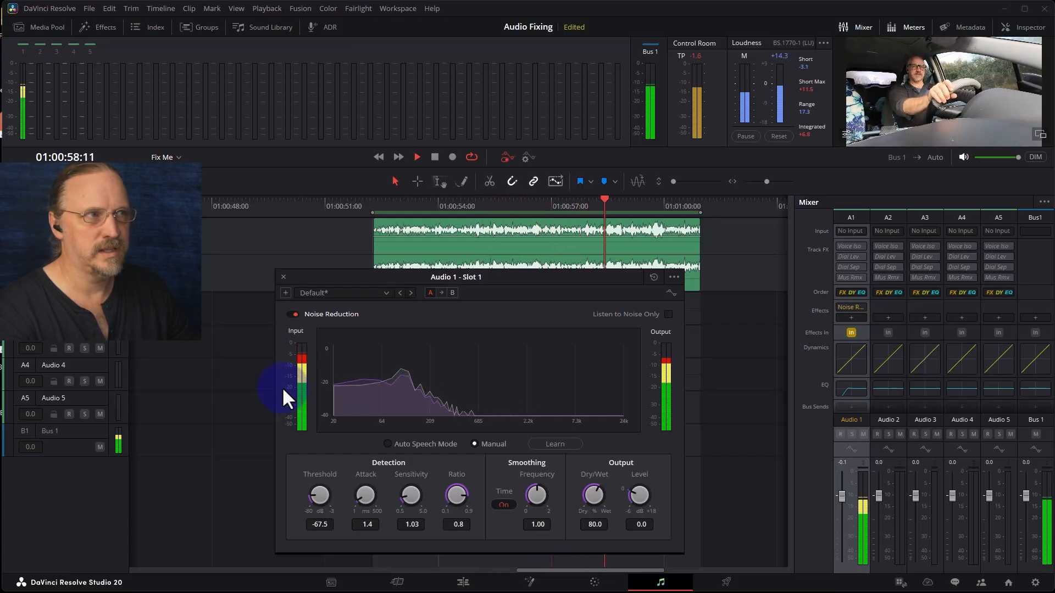
key("space")
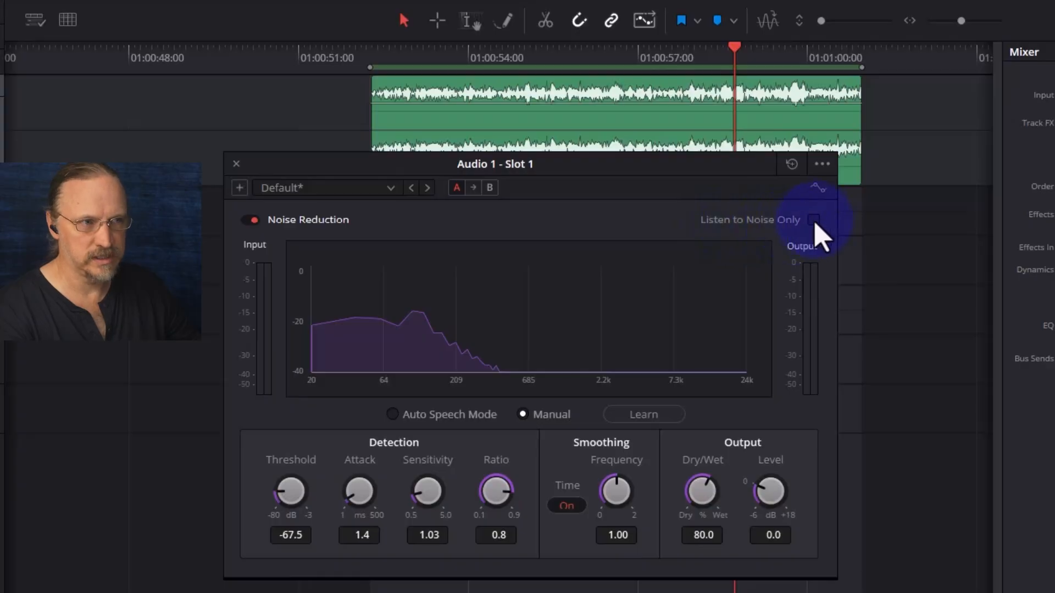
- Turn on Listen to Noise Only and play the range from its start
left_click(814, 220)
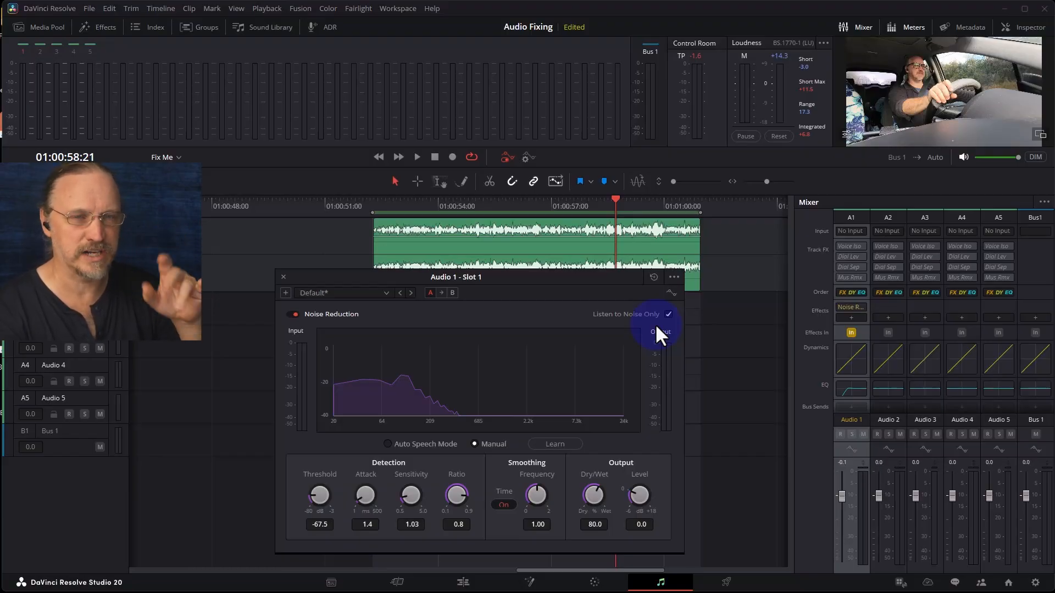
left_click(378, 204)
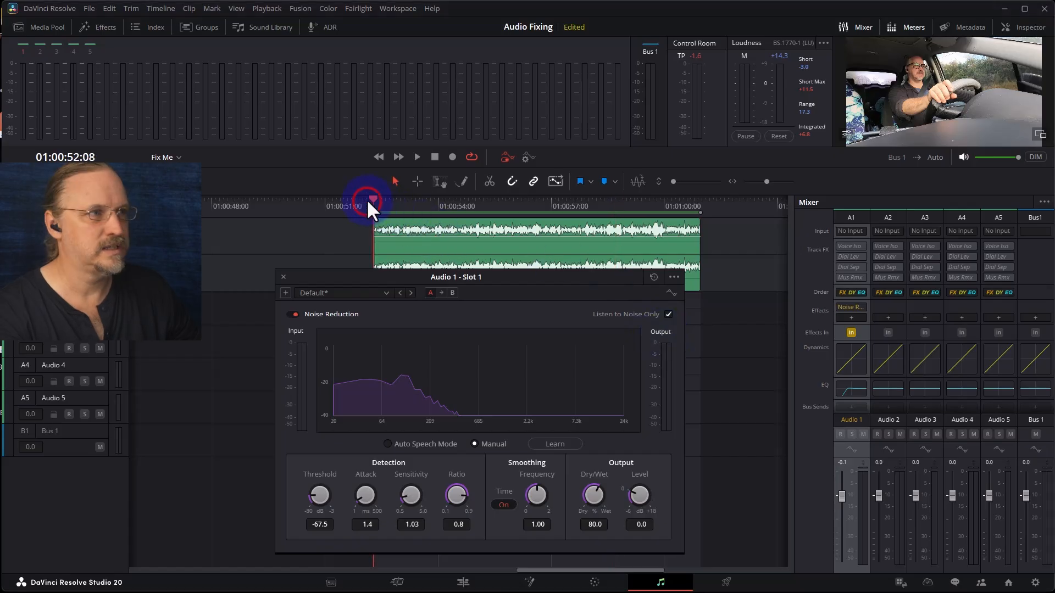
key("space")
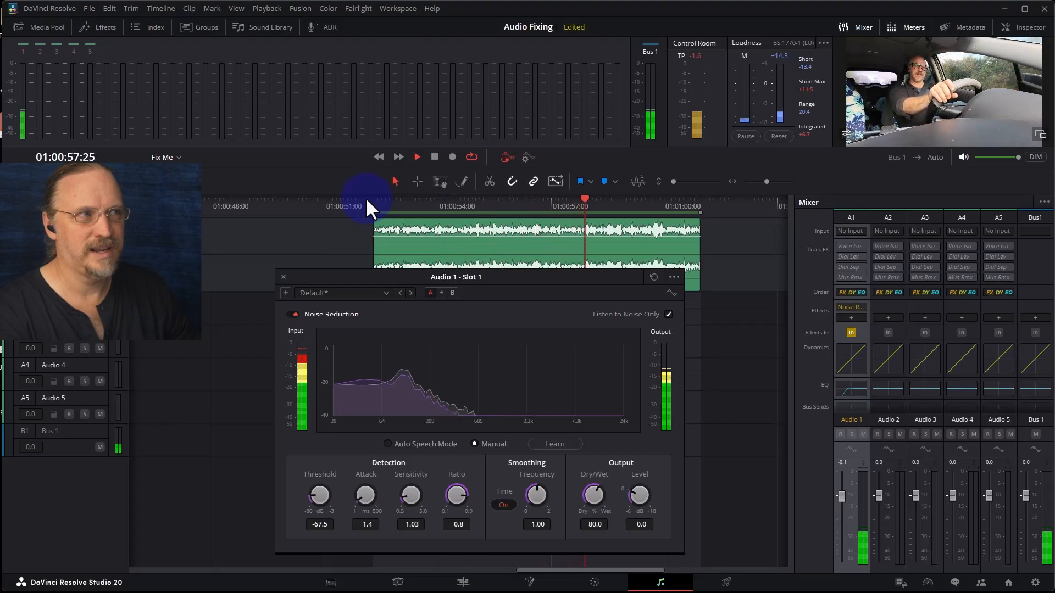
key("space")
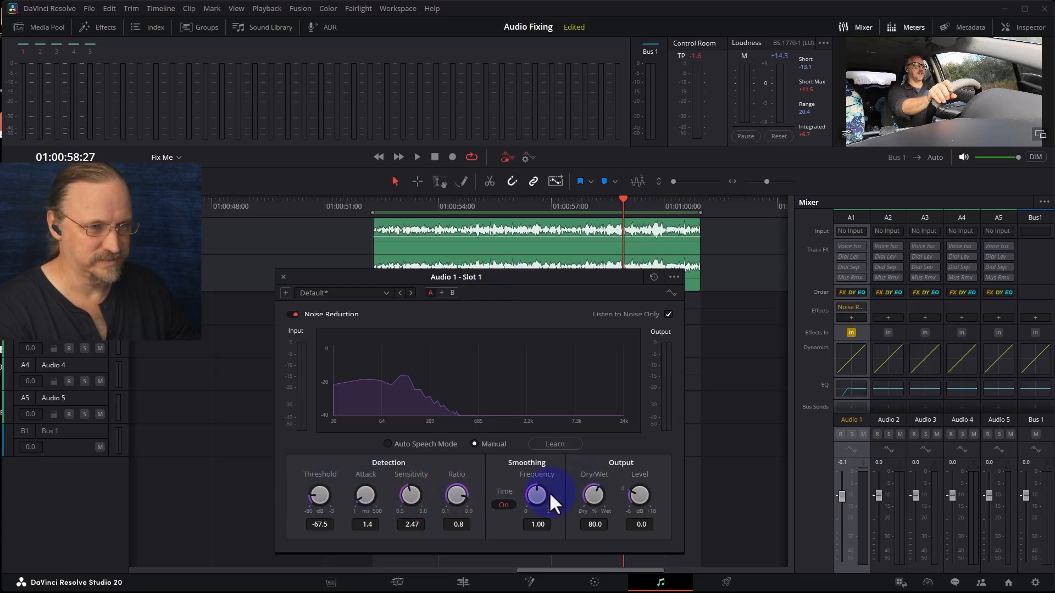
- Set the threshold to -80 dB and sensitivity to 2.47, and play the range with Listen to Noise Only off
left_click_drag(315, 494, 265, 529)
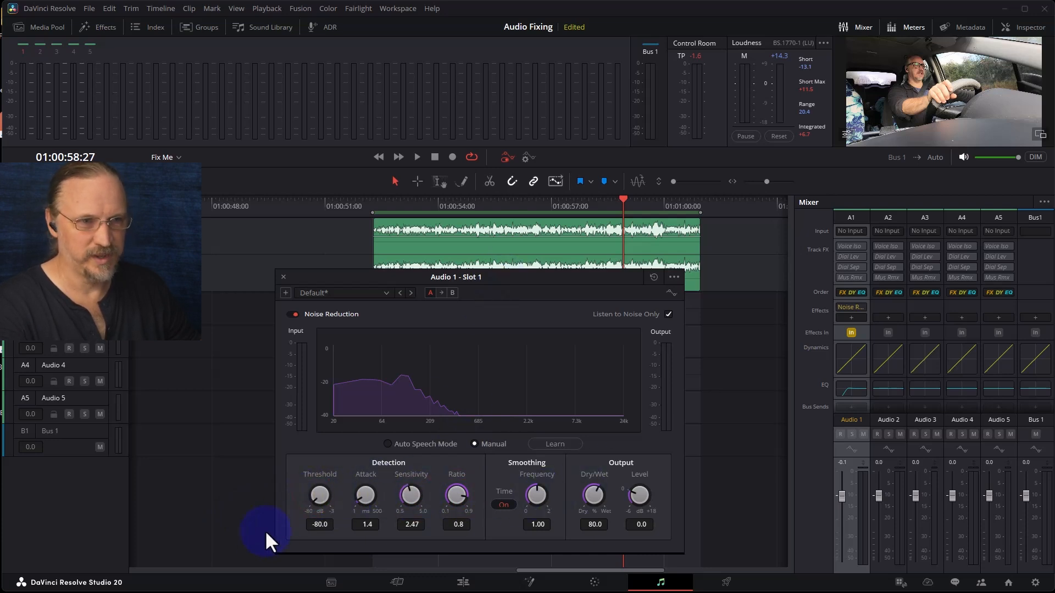
key("space")
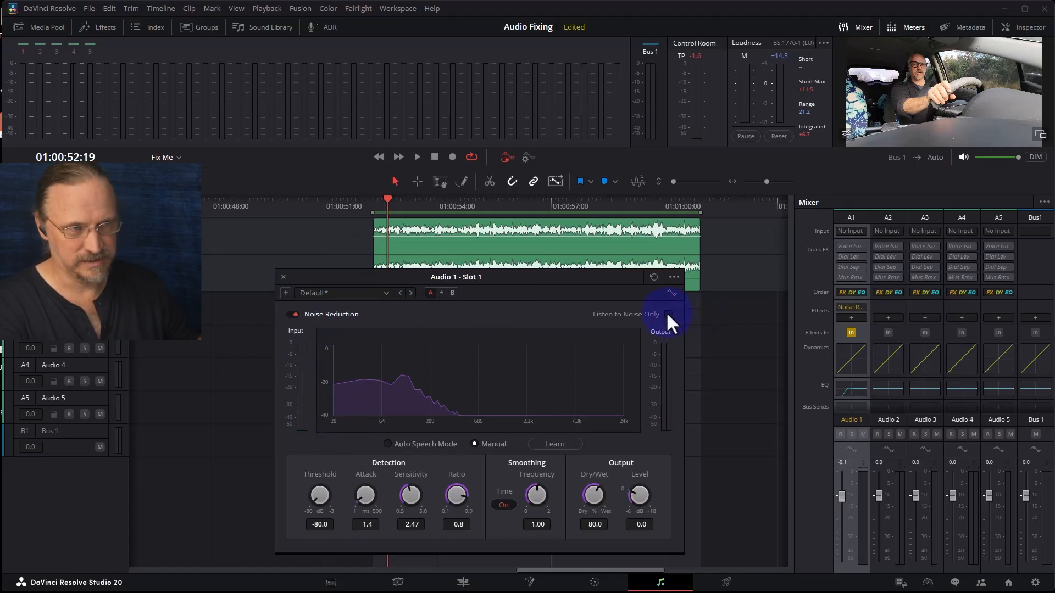
key("space")
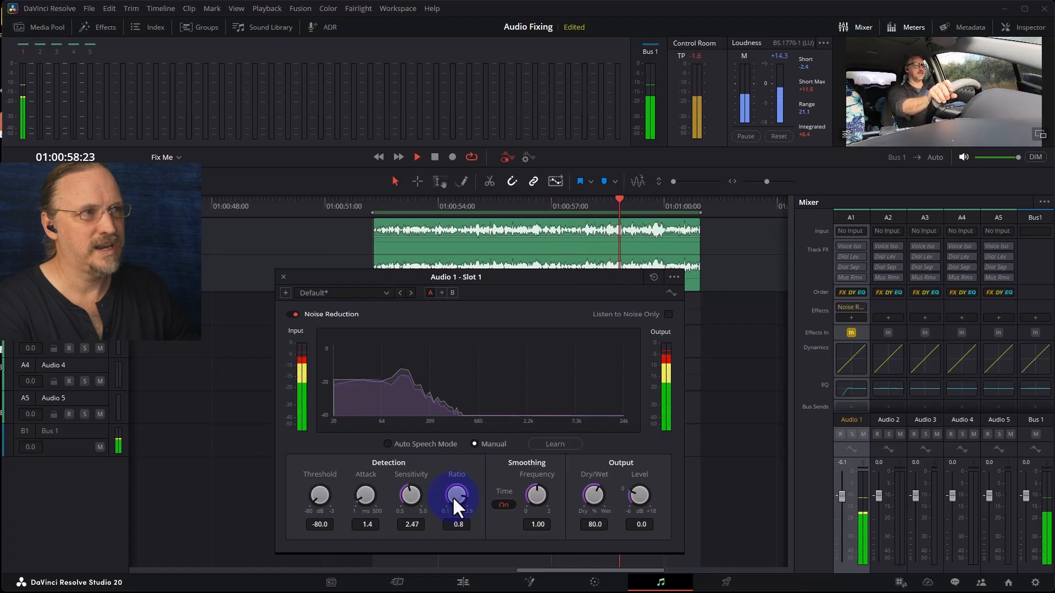
key("space")
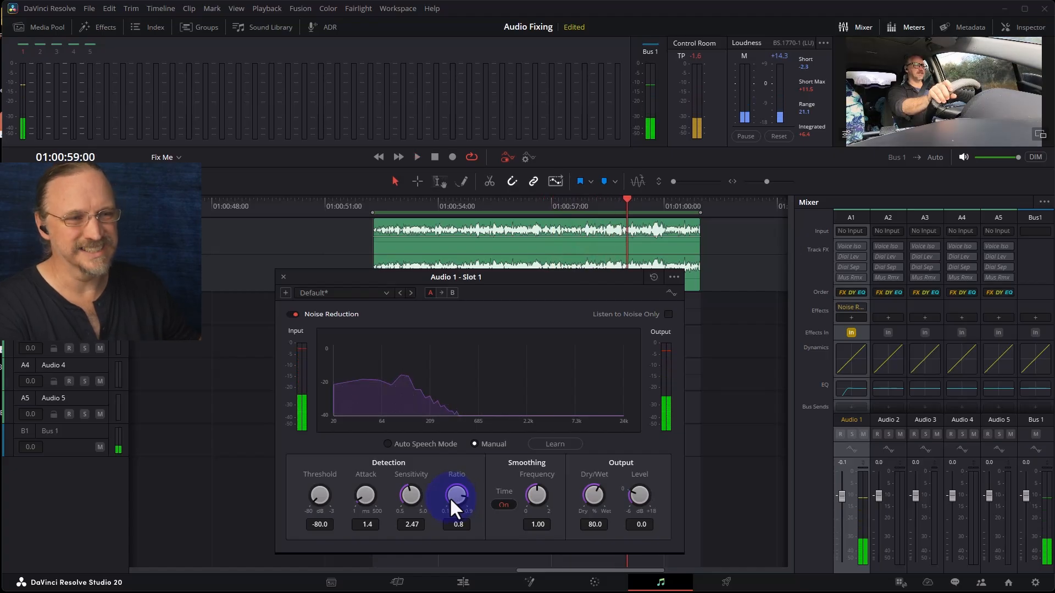
- Apply the De-Rumble Noise Reduction preset and play the range
left_click(322, 295)
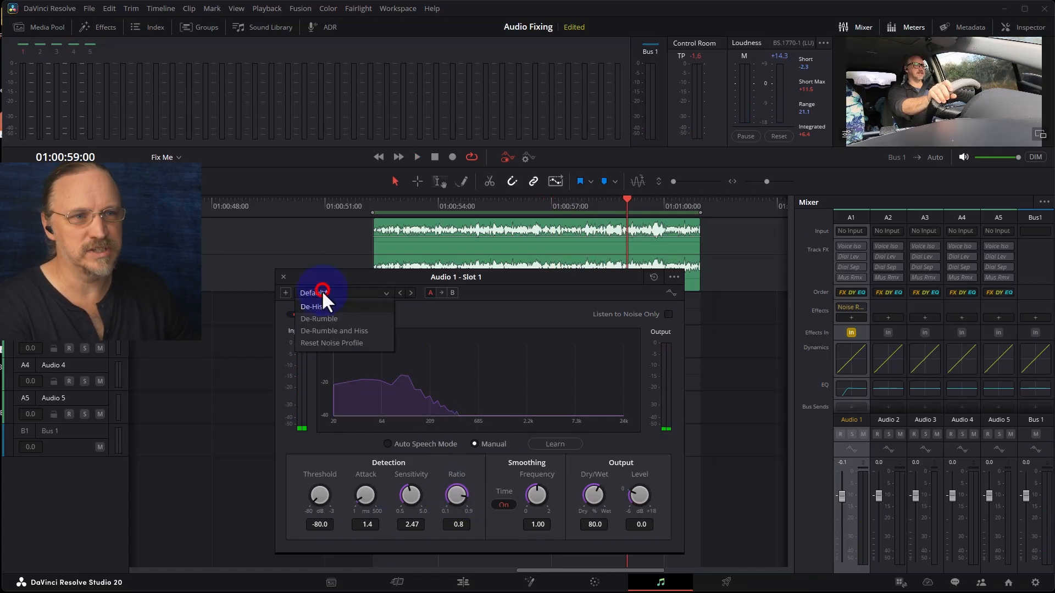
left_click(351, 316)
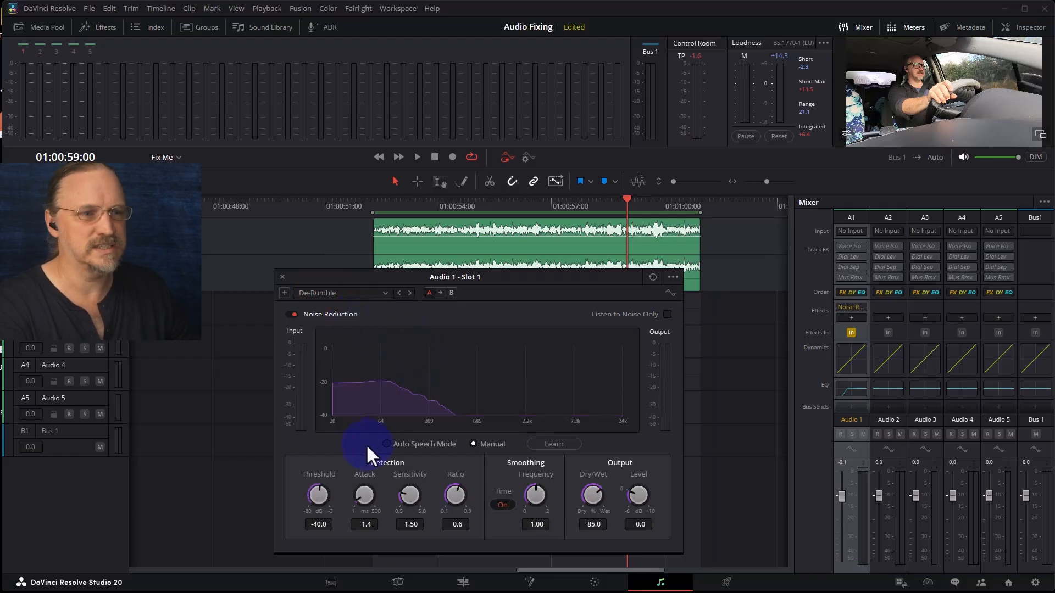
key("space")
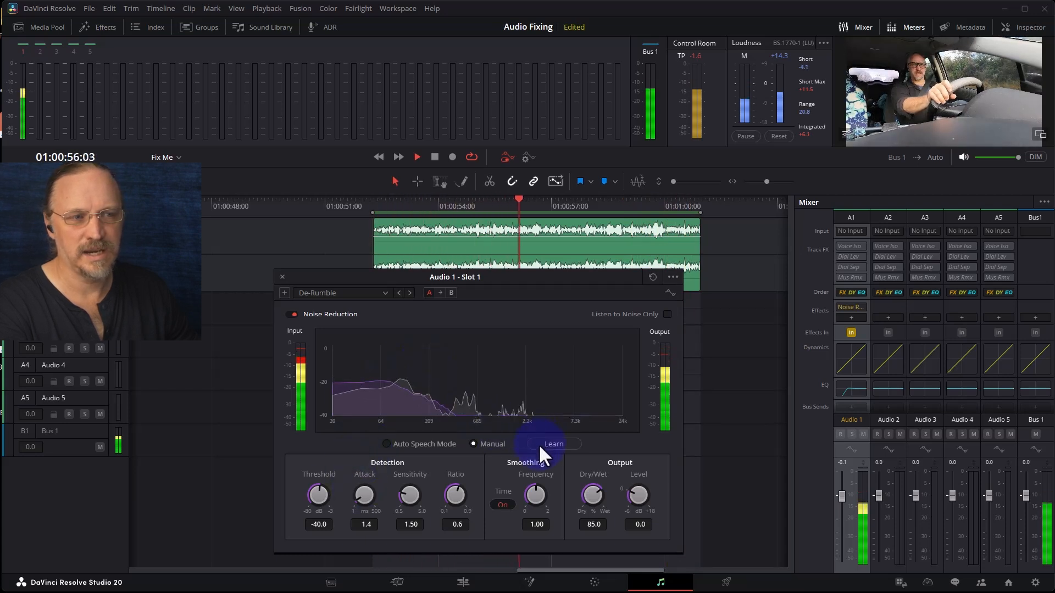
- Switch Noise Reduction to Auto Speech Mode and play the range from its start
left_click(408, 443)
left_click(374, 201)
key("space")
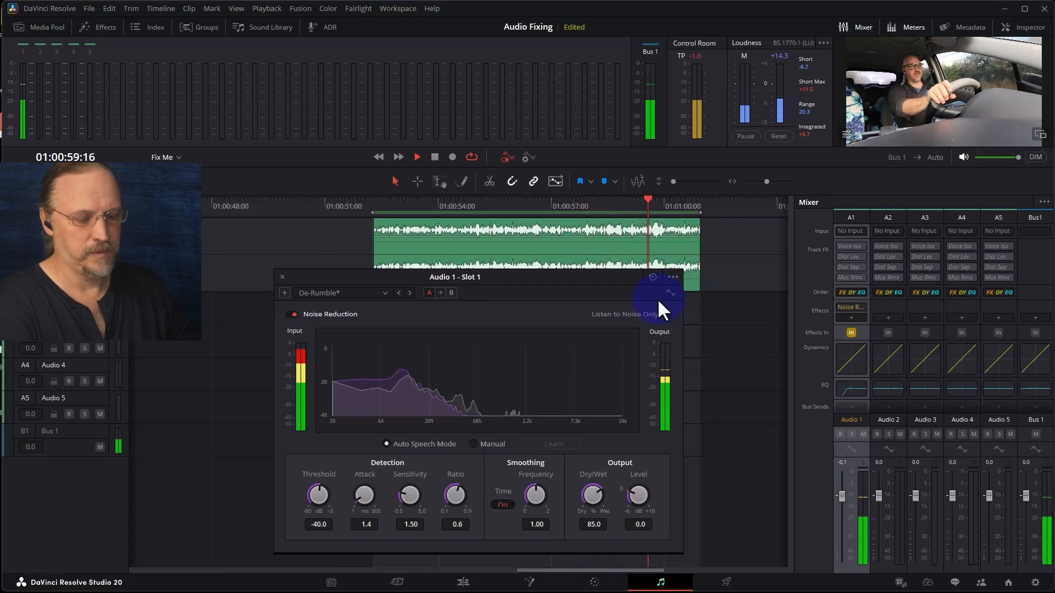
key("space")
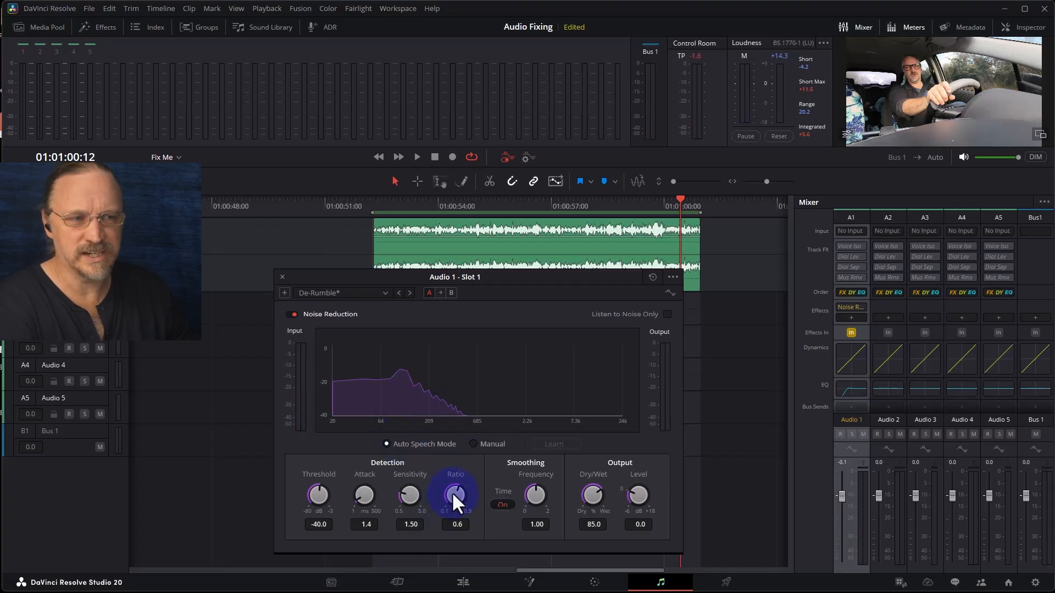
- Lower the Noise Reduction ratio to 0.4 and play the range
left_click_drag(434, 510, 391, 545)
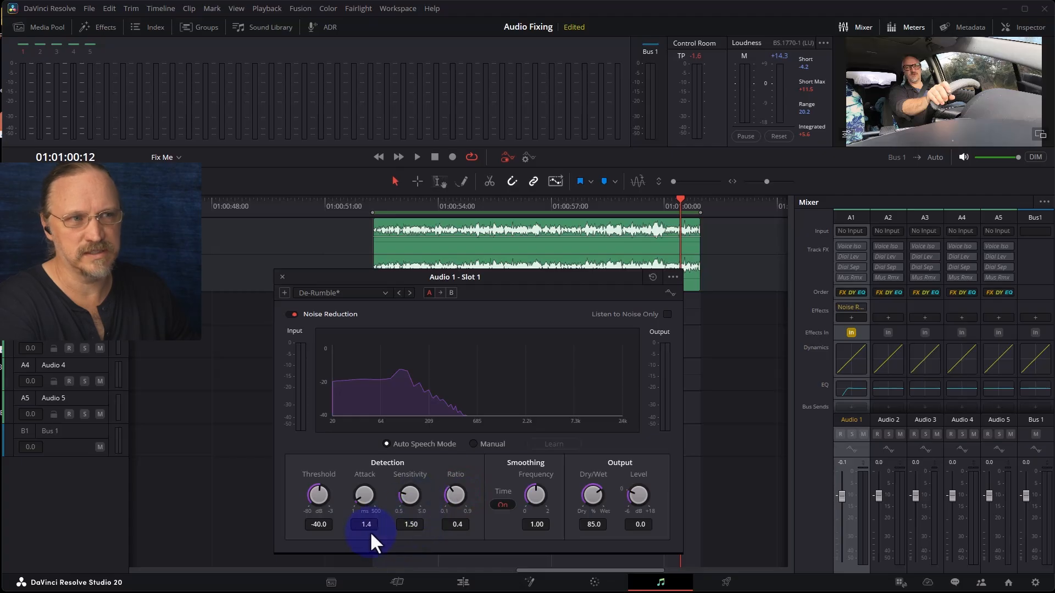
key("space")
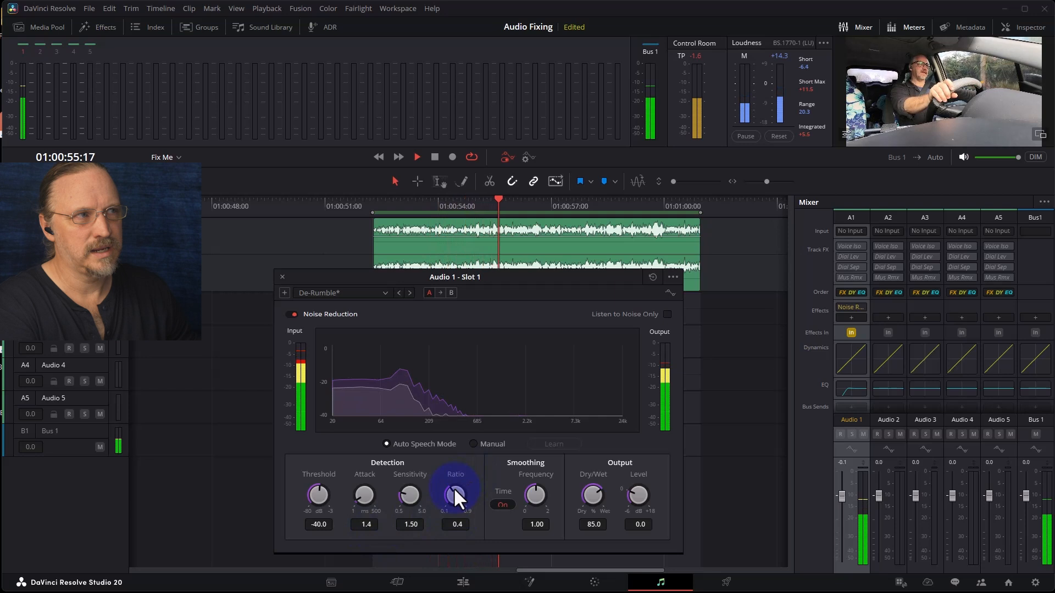
key("space")
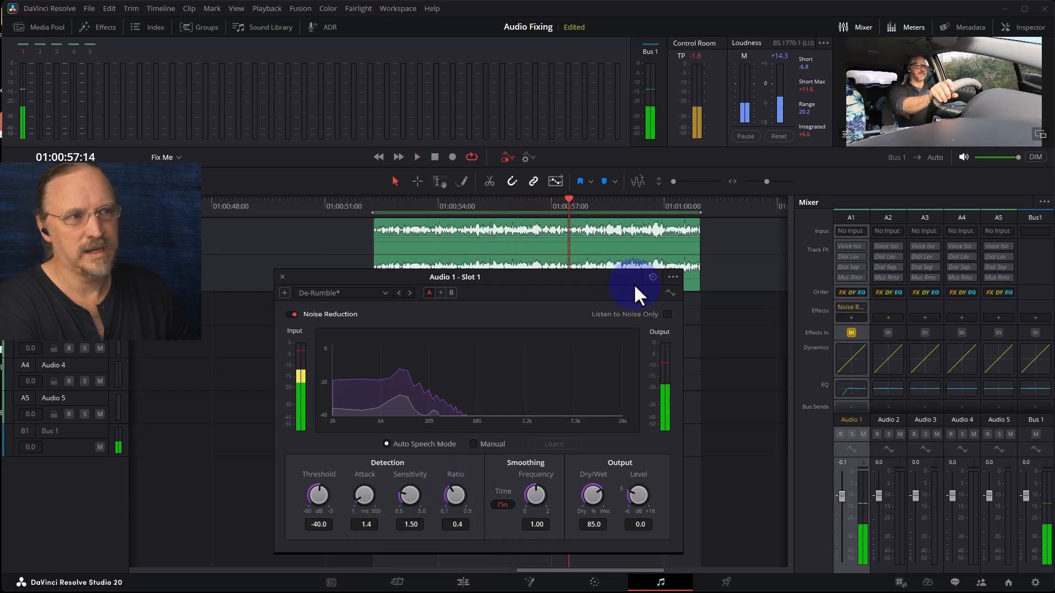
- Turn on Listen to Noise Only and play the range to hear what is being removed
left_click(667, 314)
key("space")
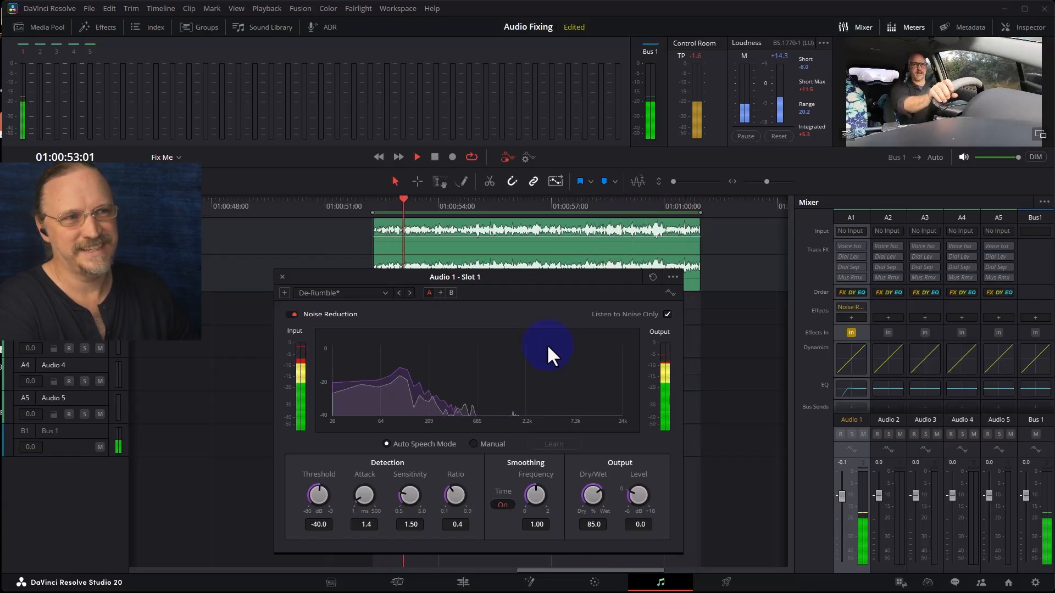
key("space")
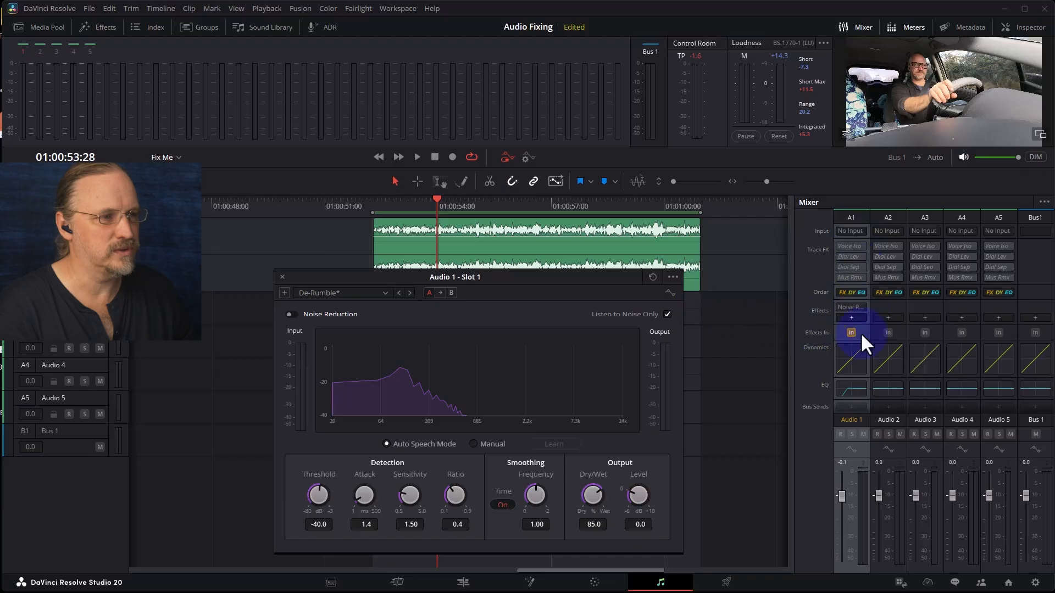
- Open the Audio 1 Equalizer and bypass it to compare the sound
double_click(855, 389)
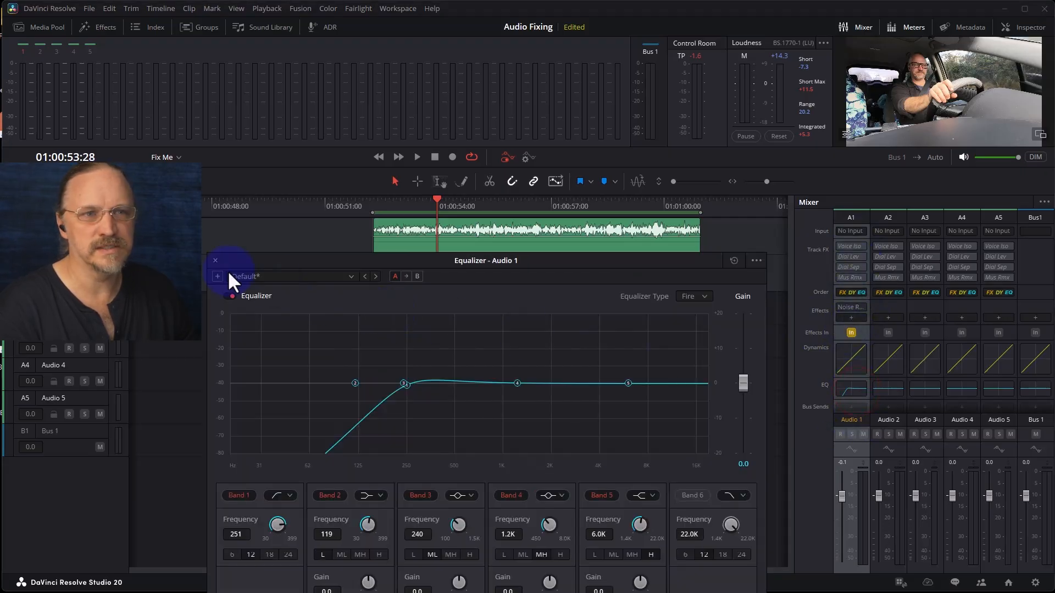
left_click(233, 295)
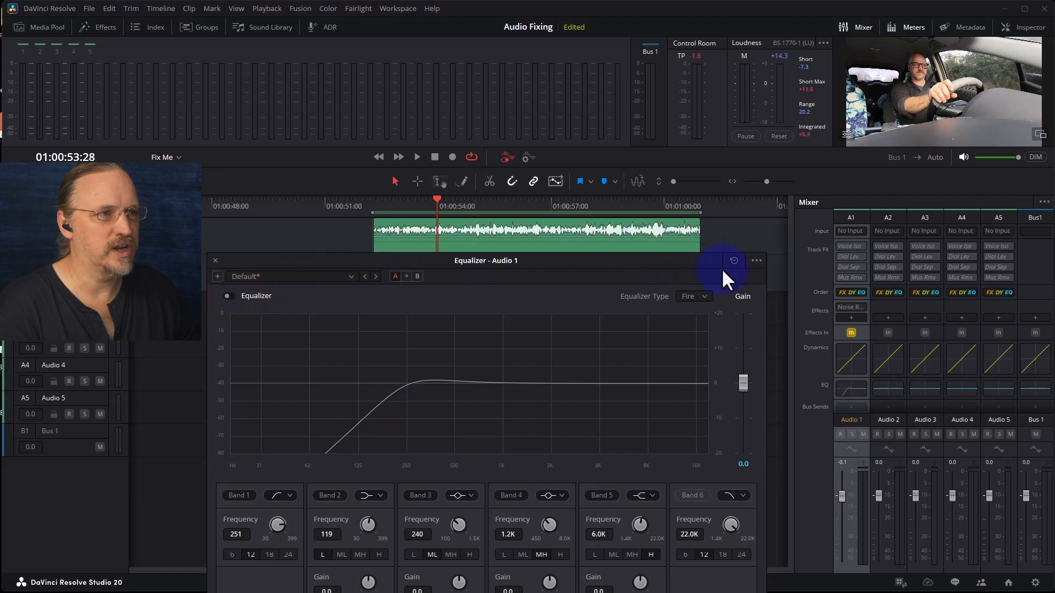
- Close the Equalizer and Noise Reduction windows and play the range from its start
left_click(214, 258)
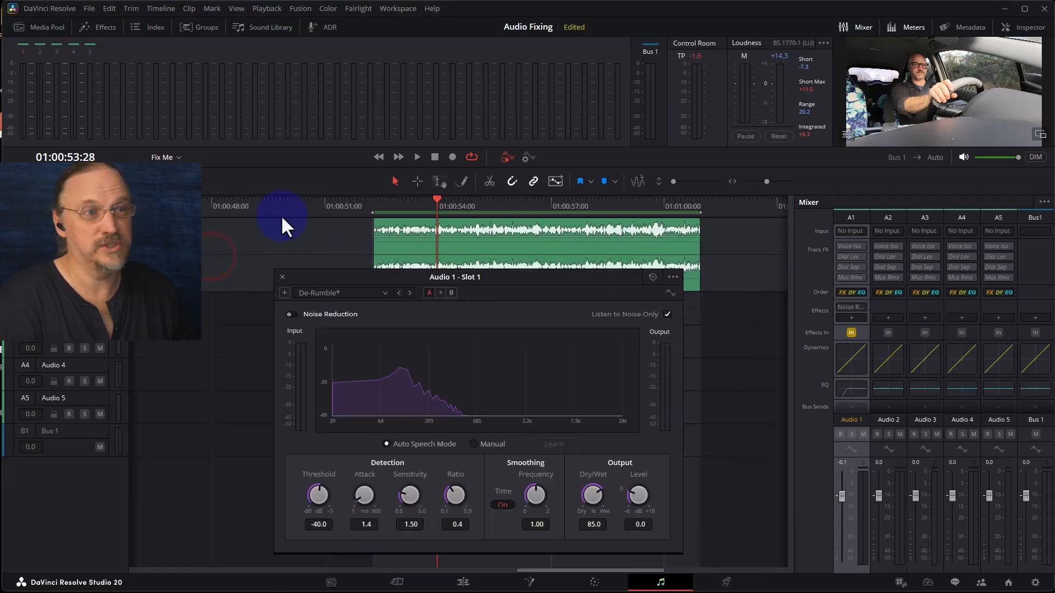
left_click(282, 276)
left_click(374, 205)
key("space")
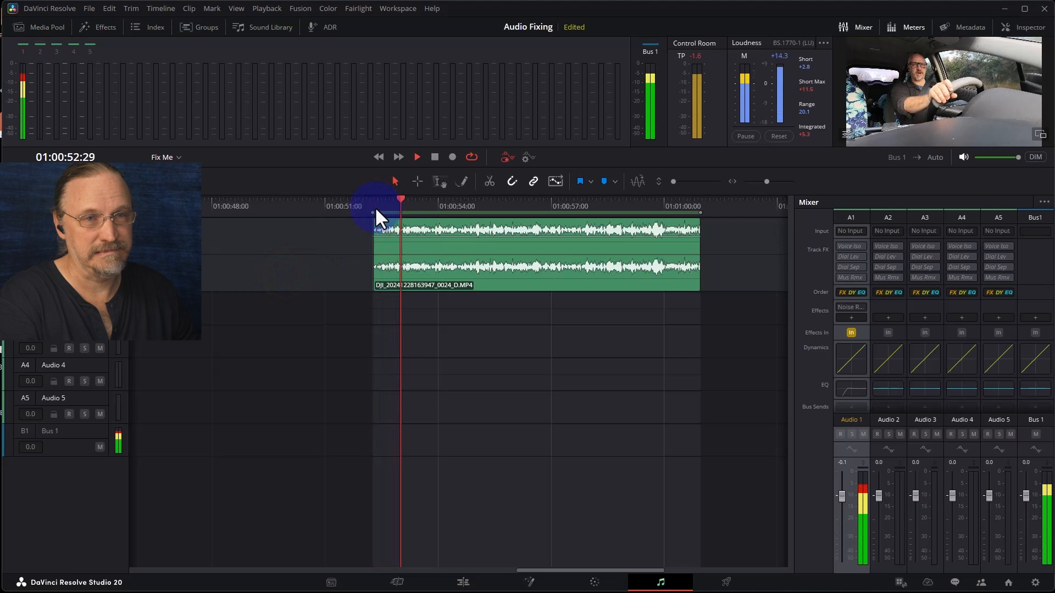
key("space")
- Enable AI Voice Isolation on the Audio 1 track and play the range from its start
left_click(845, 244)
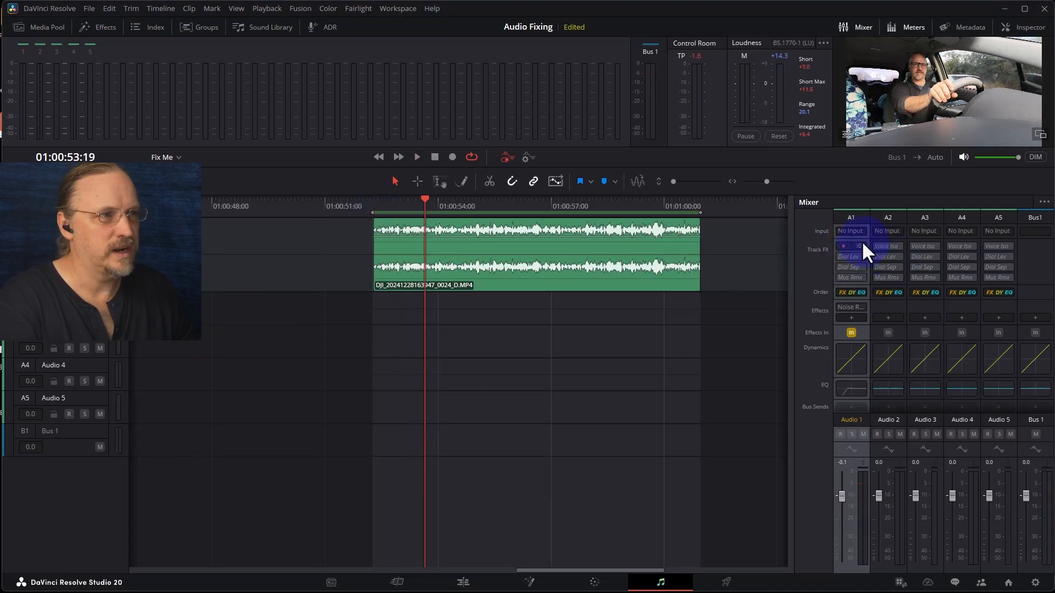
left_click(860, 246)
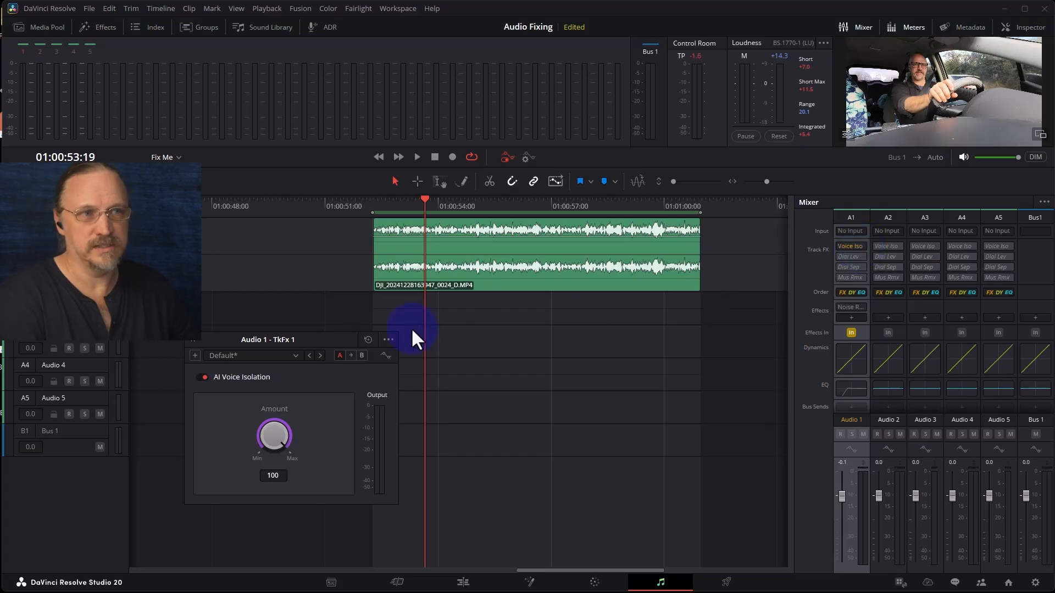
left_click(373, 203)
key("space")
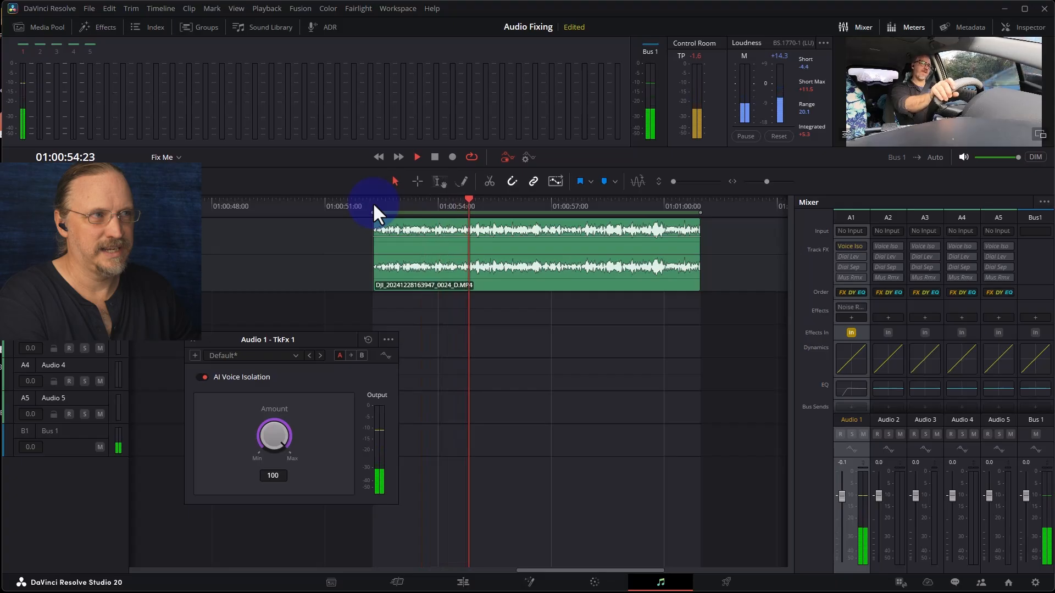
key("space")
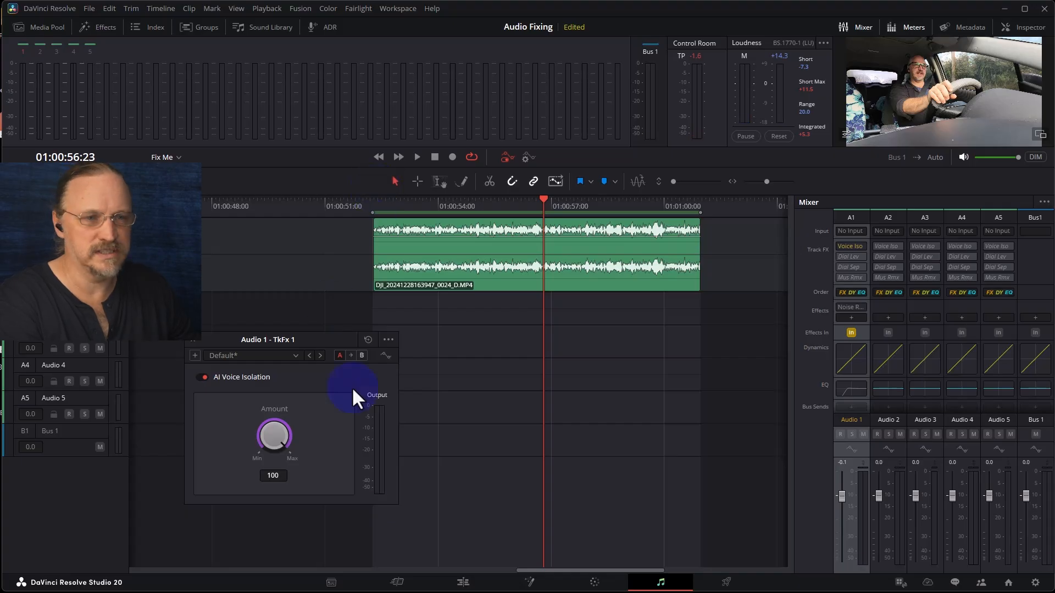
- Set the AI Voice Isolation amount to 50 and play the range from its start
left_click(272, 475)
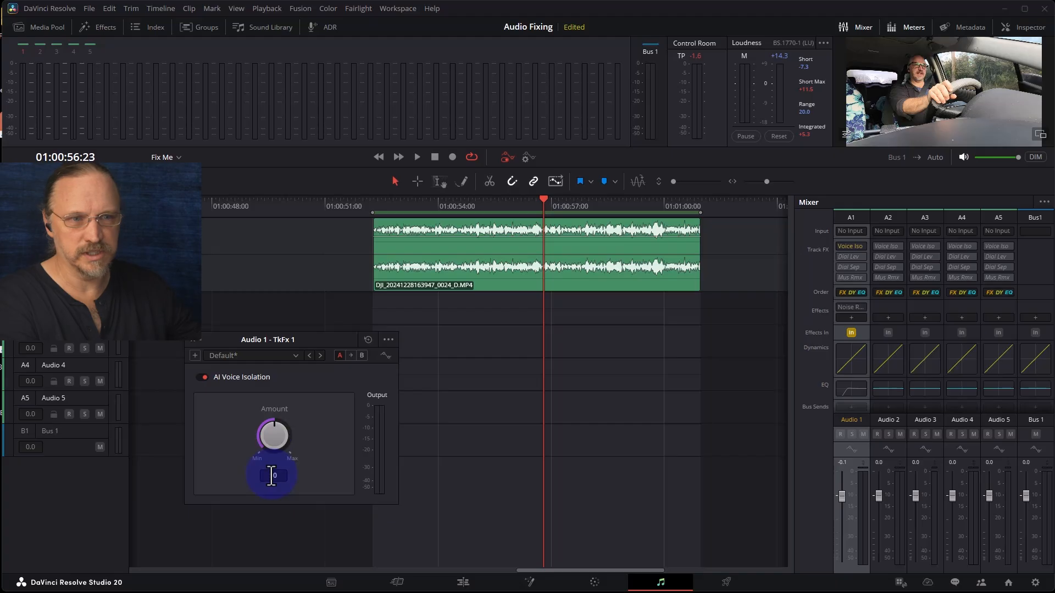
left_click(373, 200)
key("space")
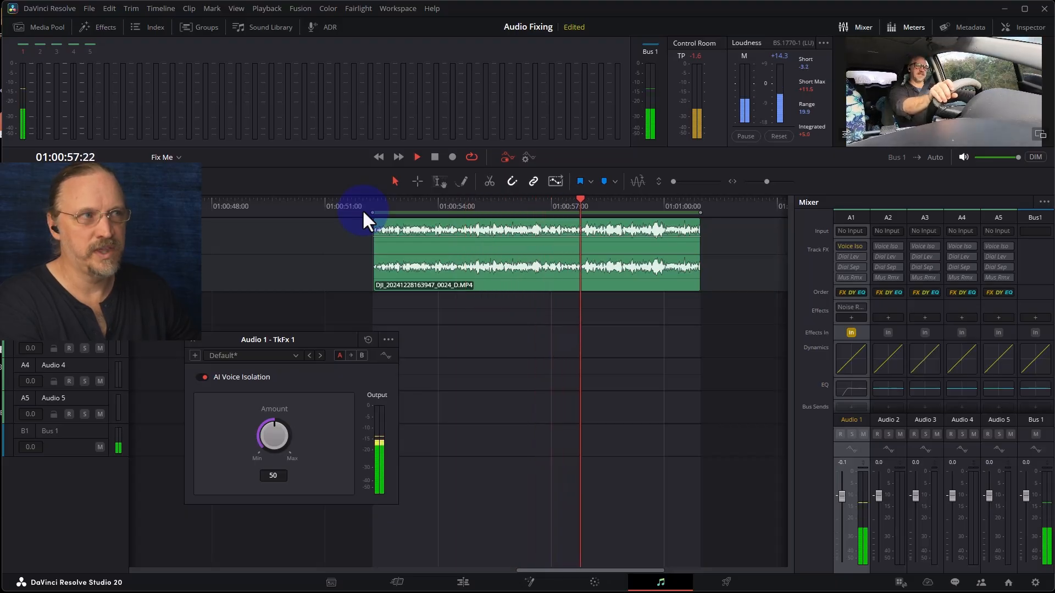
key("space")
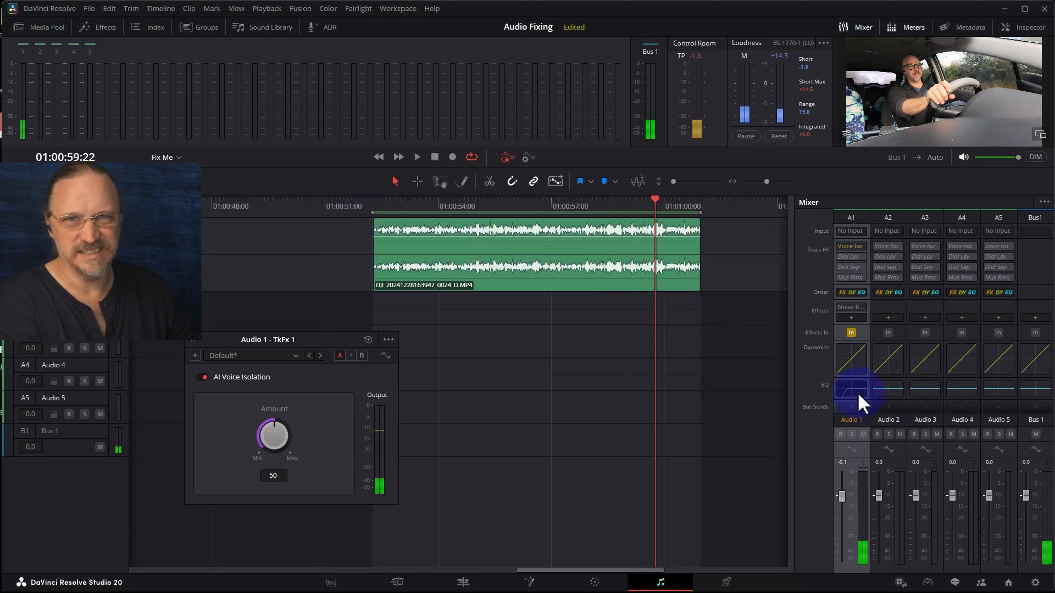
- Reopen the Audio 1 Equalizer, re-enable it, and play the range from its start
left_click(857, 392)
left_click(228, 295)
left_click_drag(476, 262, 473, 300)
left_click(375, 203)
key("space")
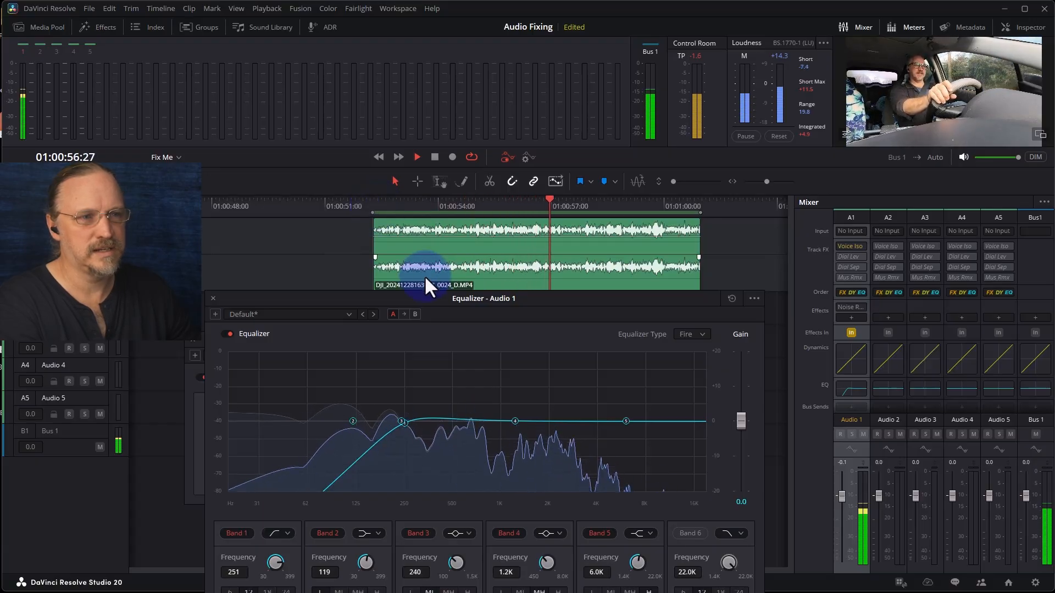
key("space")
- Lower the Band 1 high-pass frequency to 142 Hz, play the range, and close the effect windows
left_click_drag(277, 559, 231, 585)
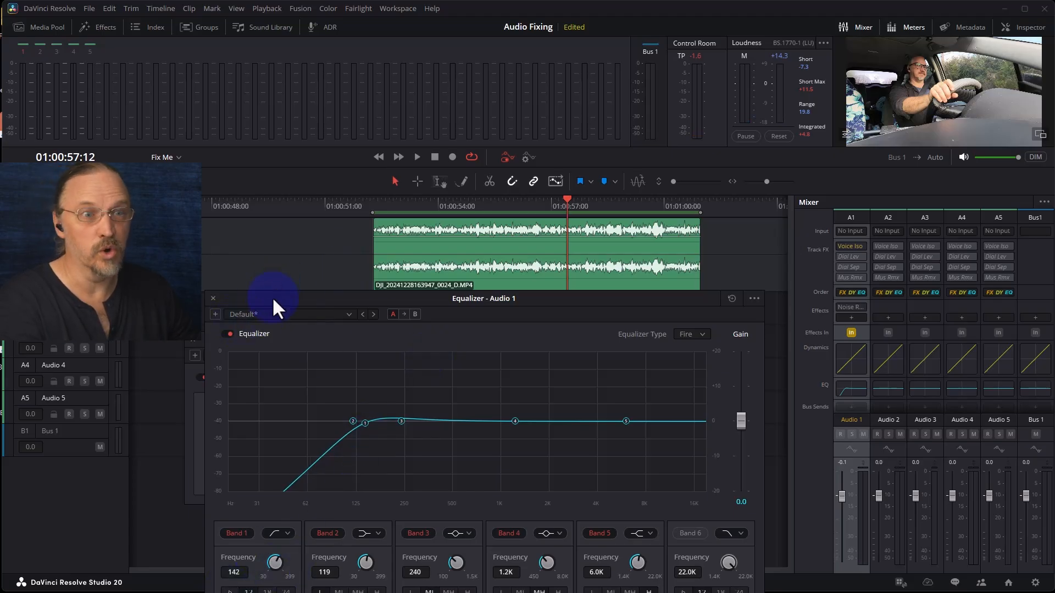
left_click_drag(365, 199, 368, 202)
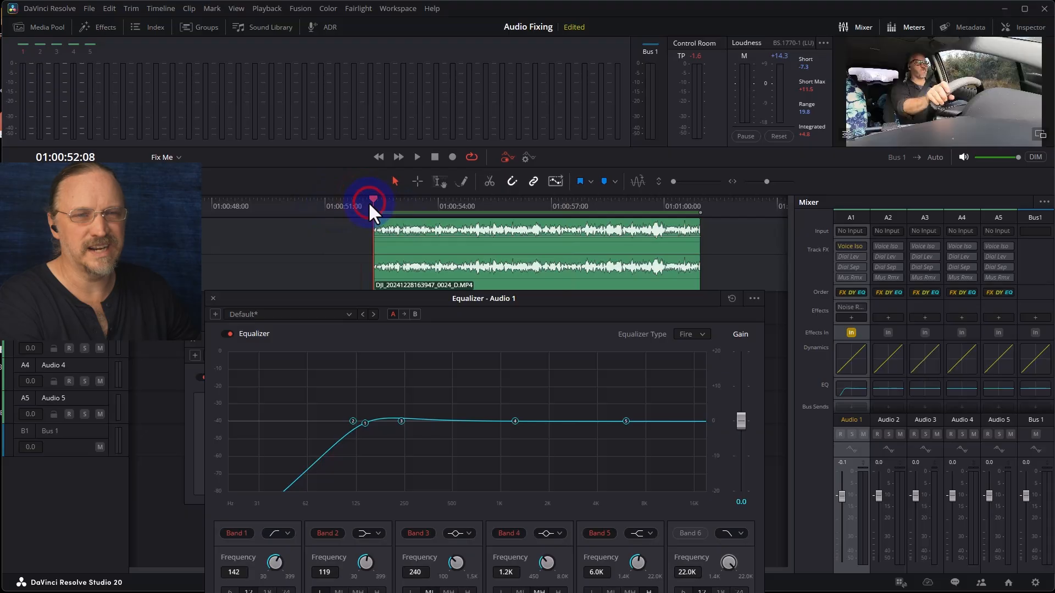
key("space")
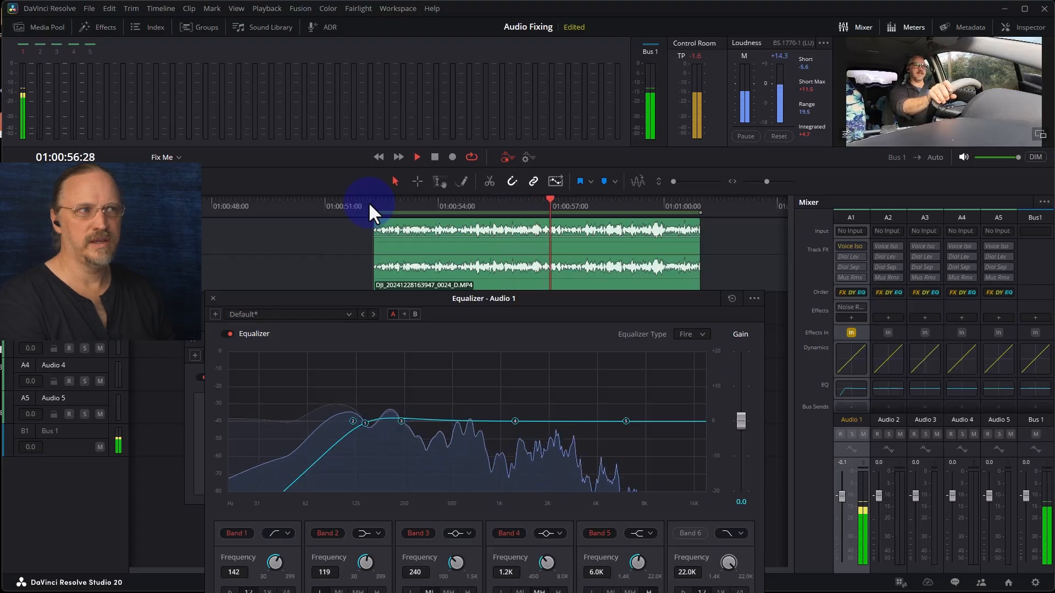
key("space")
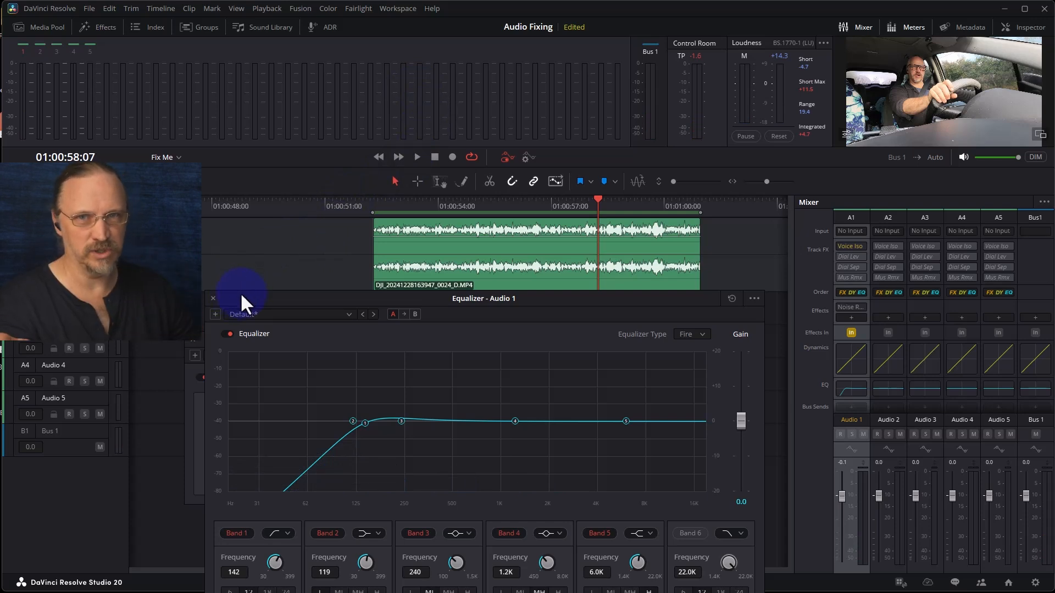
left_click(213, 299)
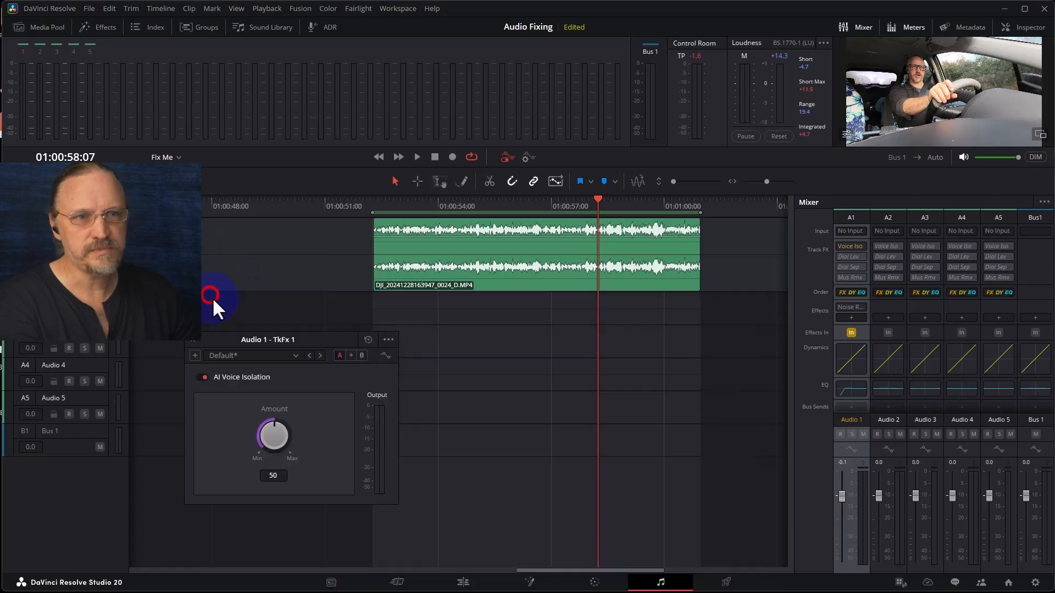
left_click(191, 342)
- Apply AI Voice Convert to the clip, rendering to the Audio 2 track with the CLS Cong voice model
left_click(546, 282)
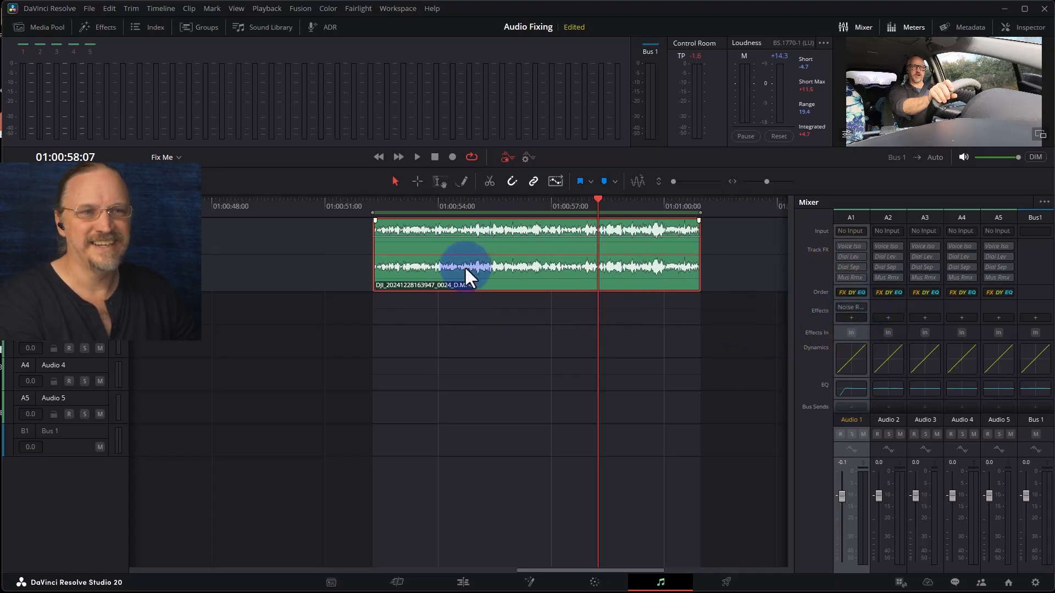
right_click(470, 282)
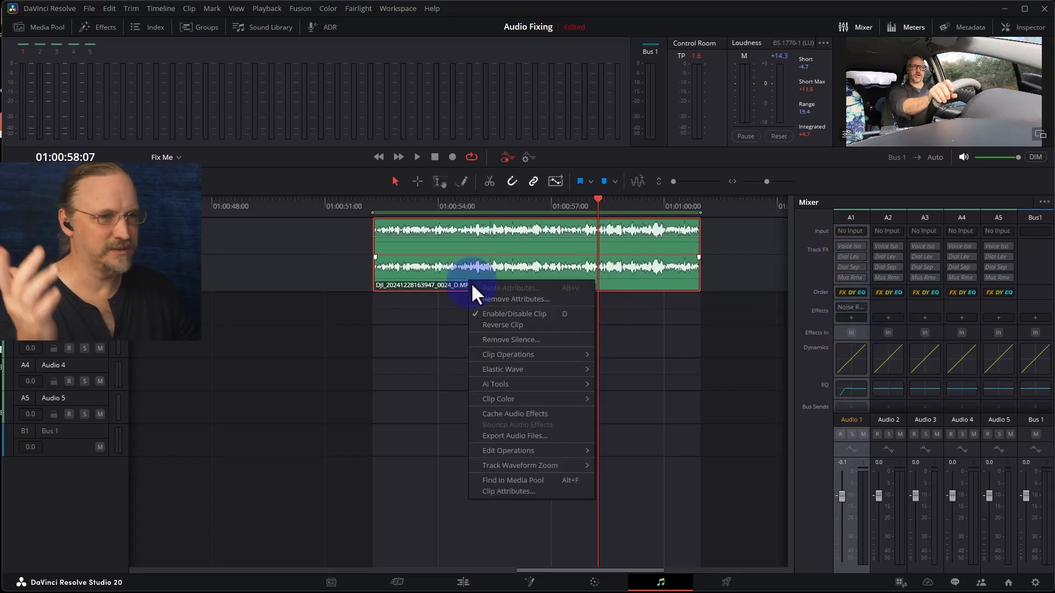
mouse_move(517, 396)
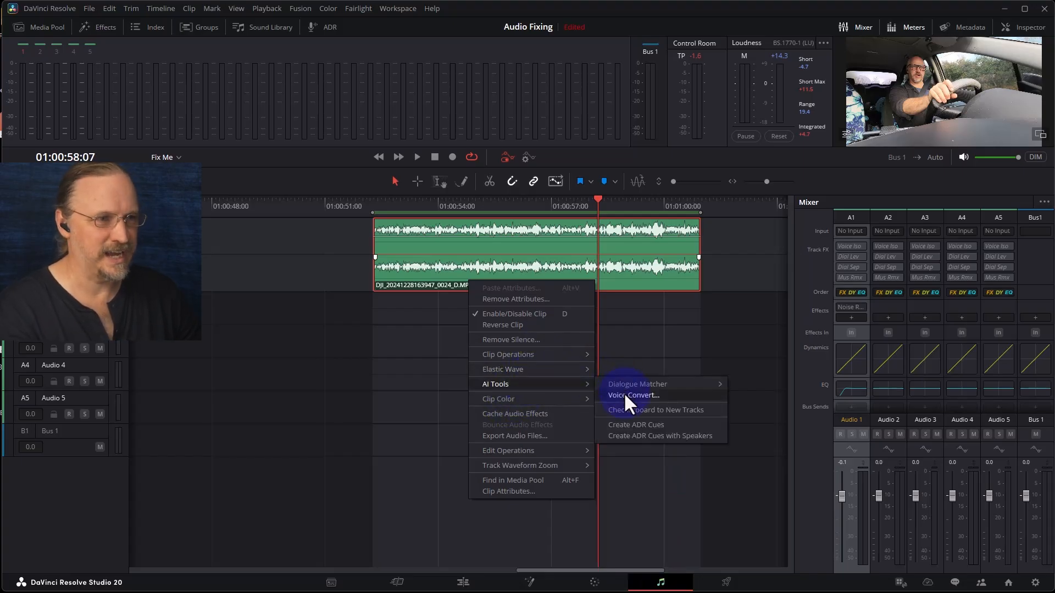
left_click(624, 395)
left_click(721, 215)
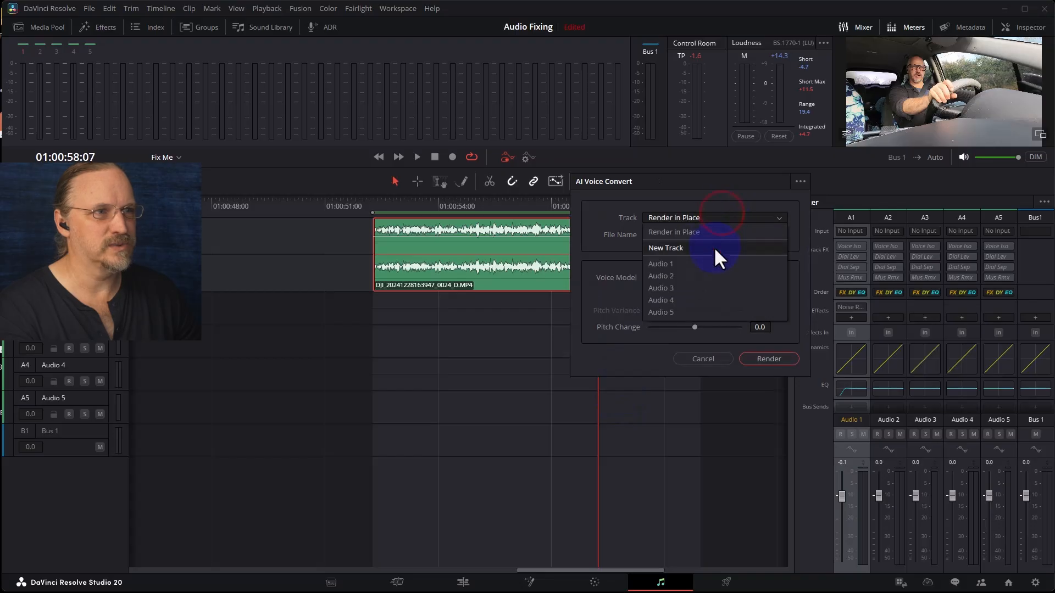
left_click(690, 278)
left_click(703, 276)
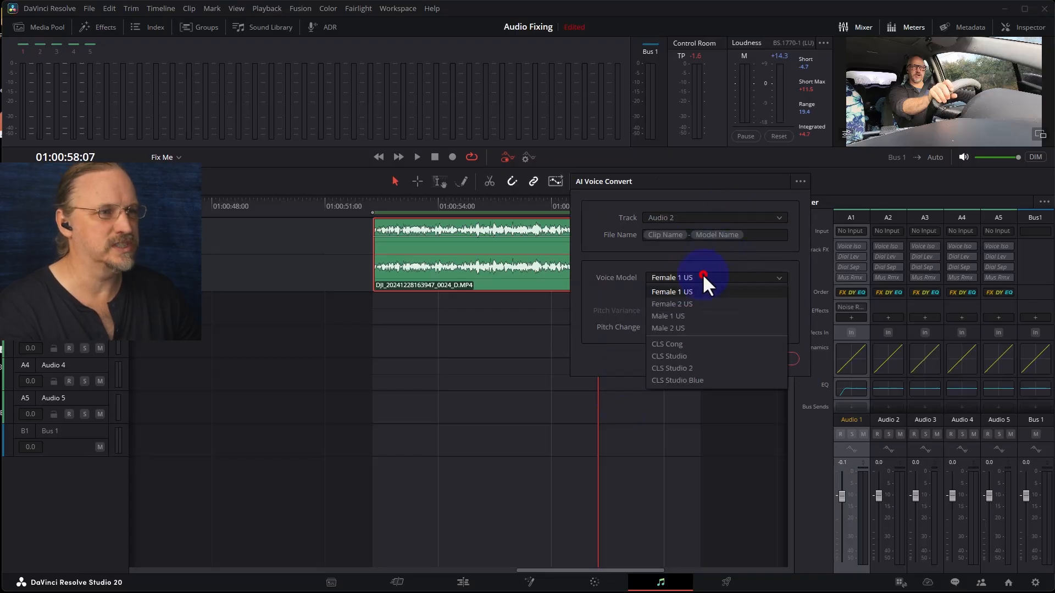
left_click(694, 345)
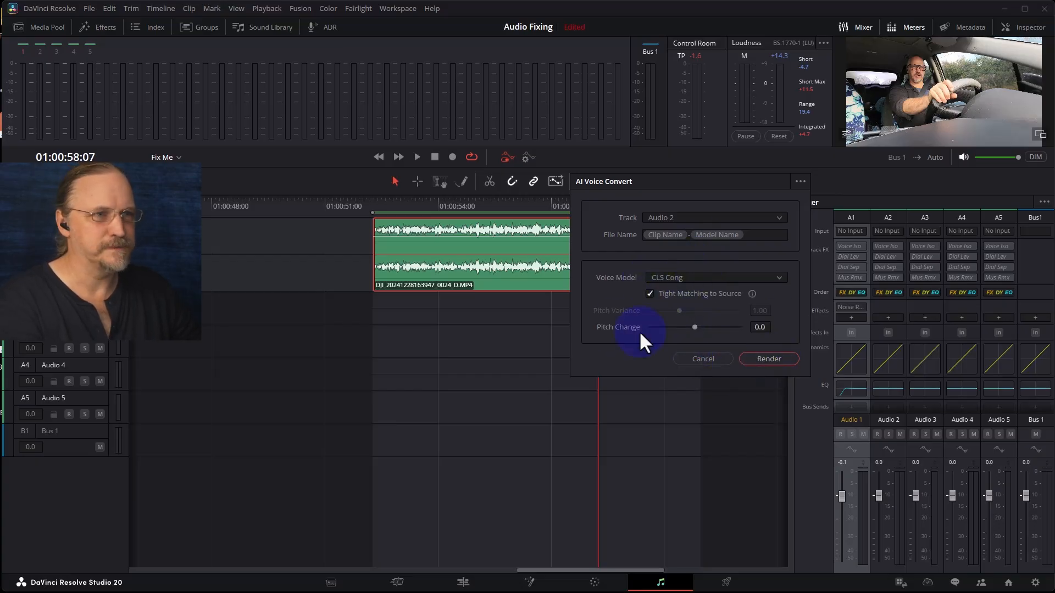
left_click(786, 356)
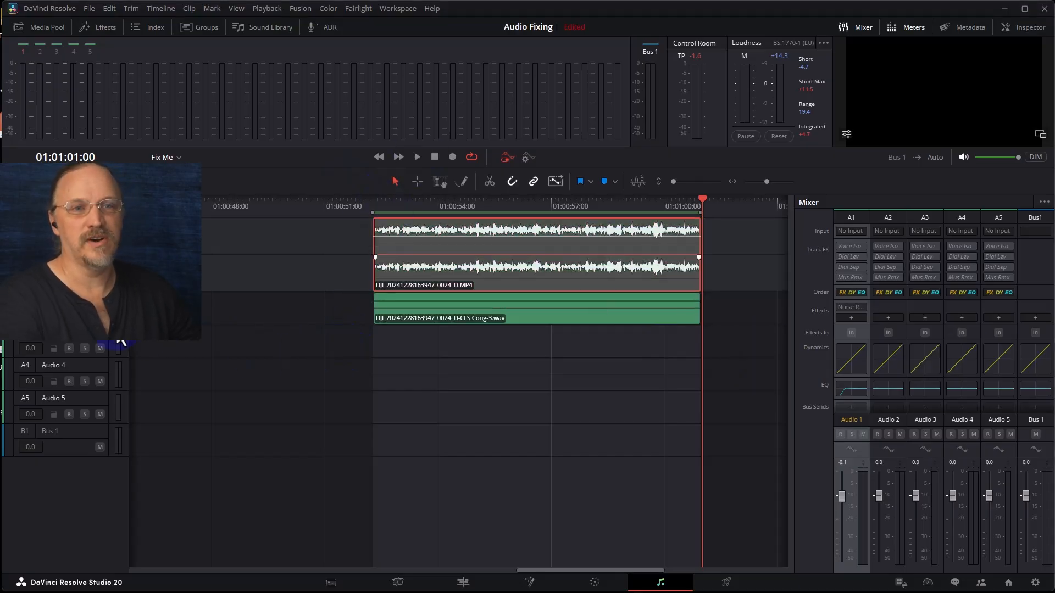
- Enlarge the Audio 2 track and play the converted clip from the range start
left_click_drag(112, 325, 99, 382)
left_click(374, 206)
key("space")
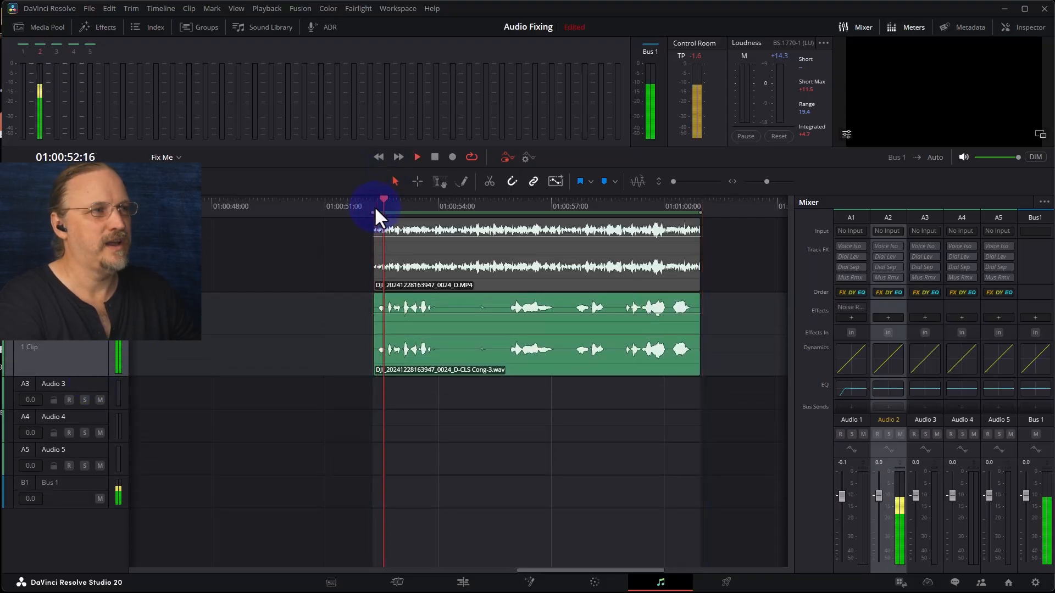
key("space")
key("space")
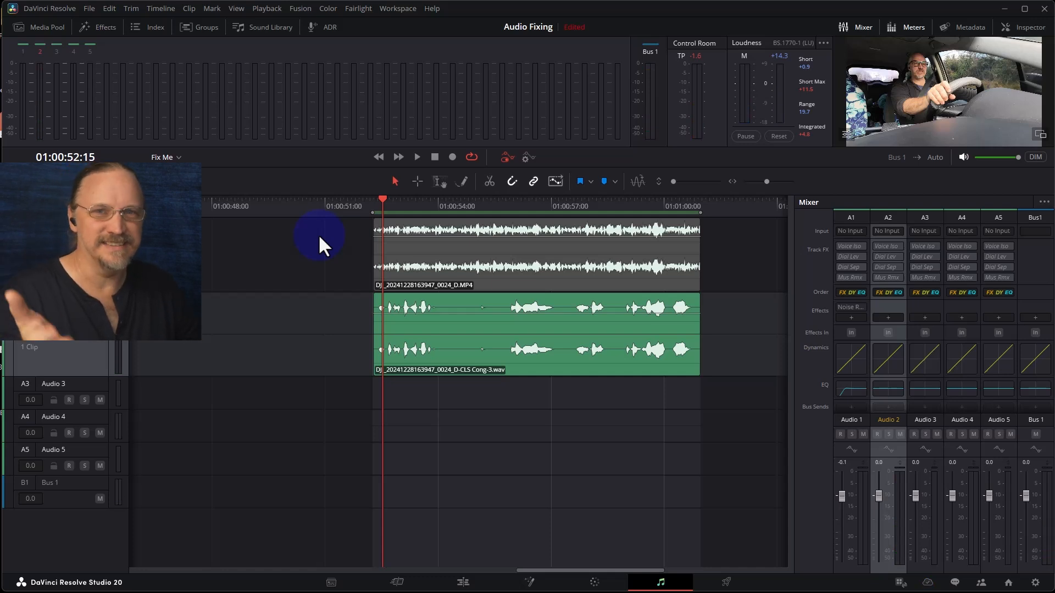
- Select the converted CLS Cong clip on Audio 2, play it, and delete it
left_click(505, 369)
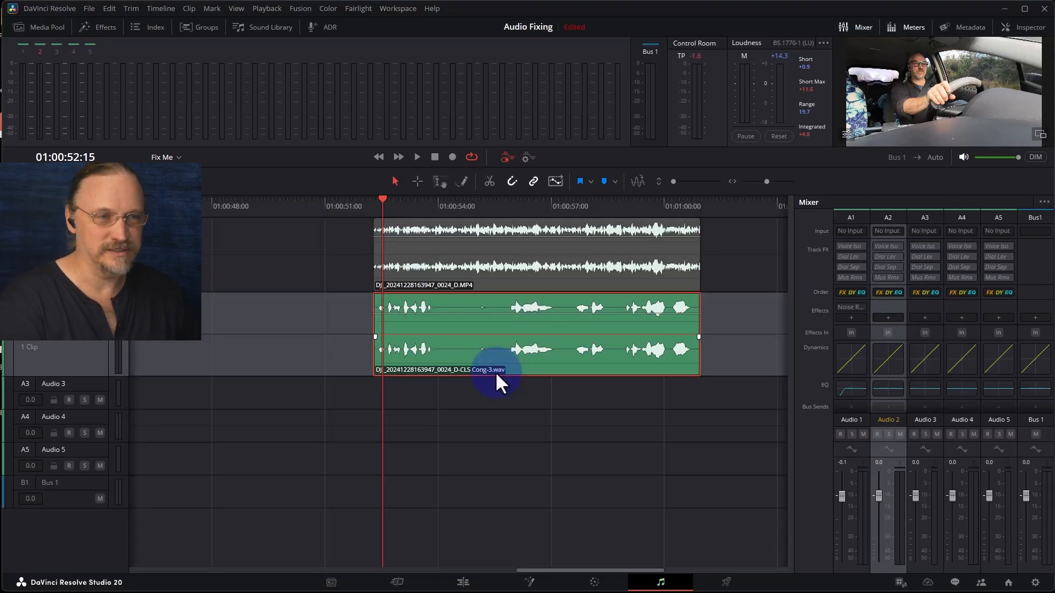
key("space")
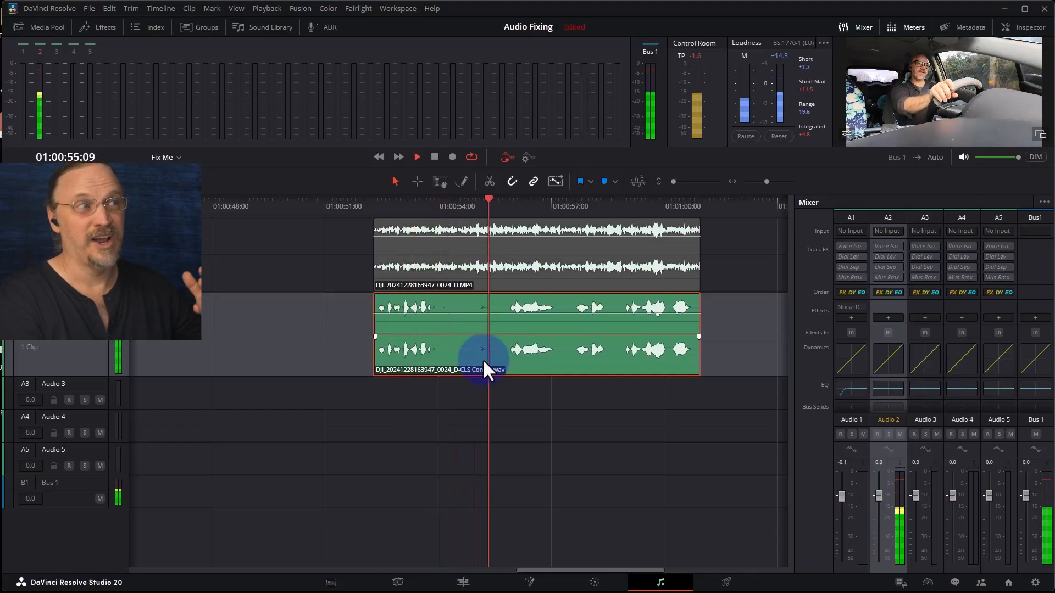
key("space")
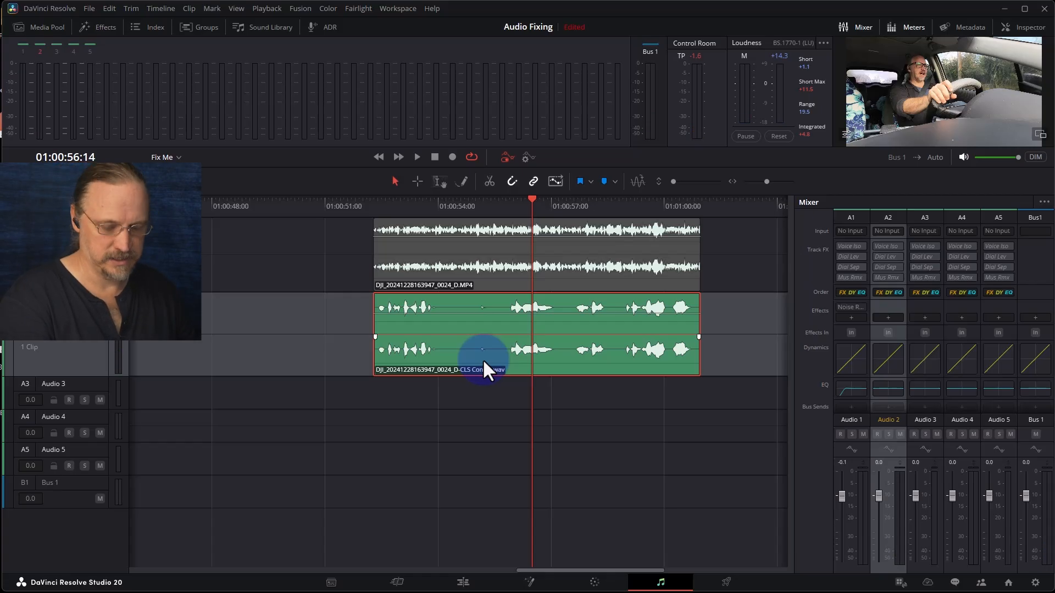
key("Delete")
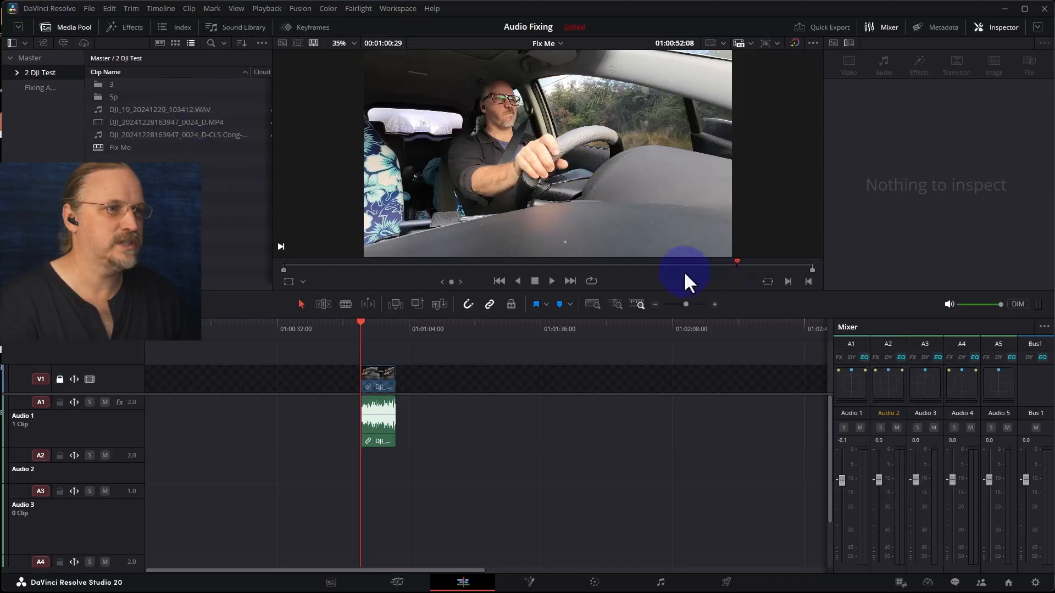
- Add the DJI_19_20241229_103412.WAV recording to Audio 2 and auto-align it with the video clip by timecode
left_click_drag(680, 291, 670, 506)
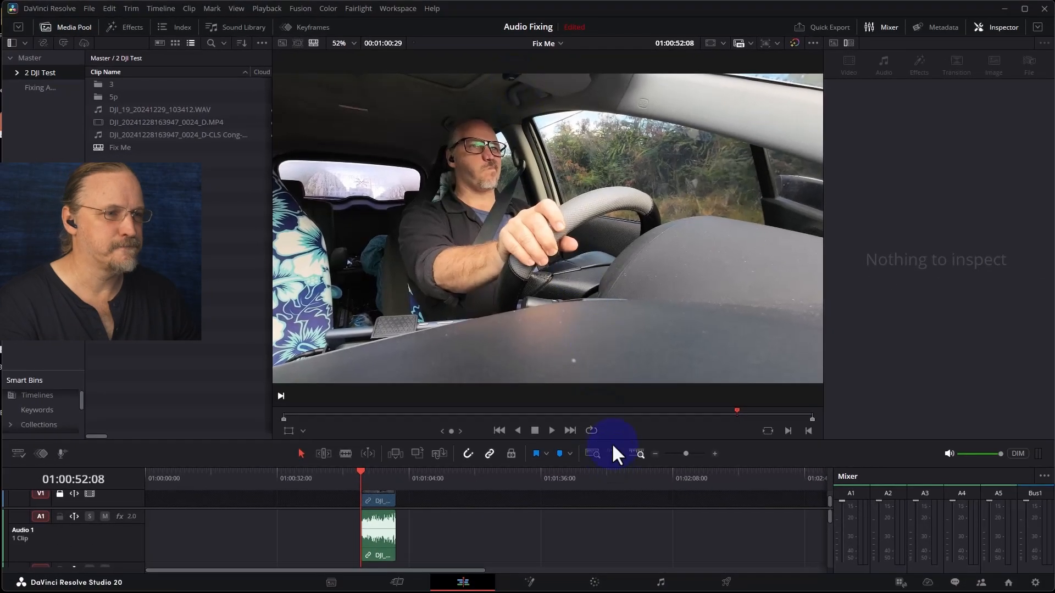
left_click_drag(614, 439, 610, 273)
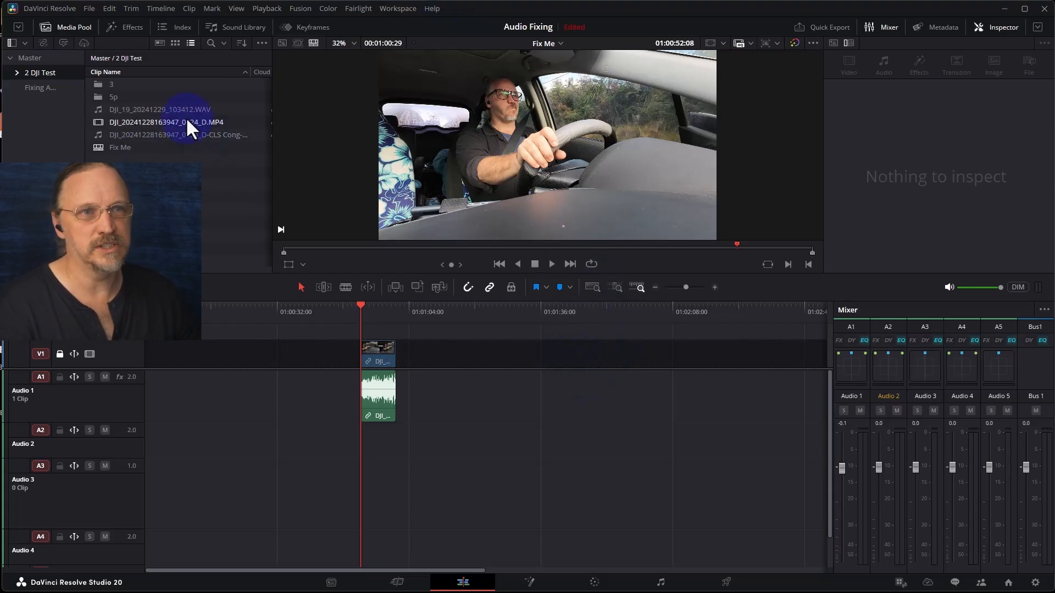
left_click_drag(163, 107, 280, 439)
left_click_drag(314, 387, 400, 459)
right_click(411, 460)
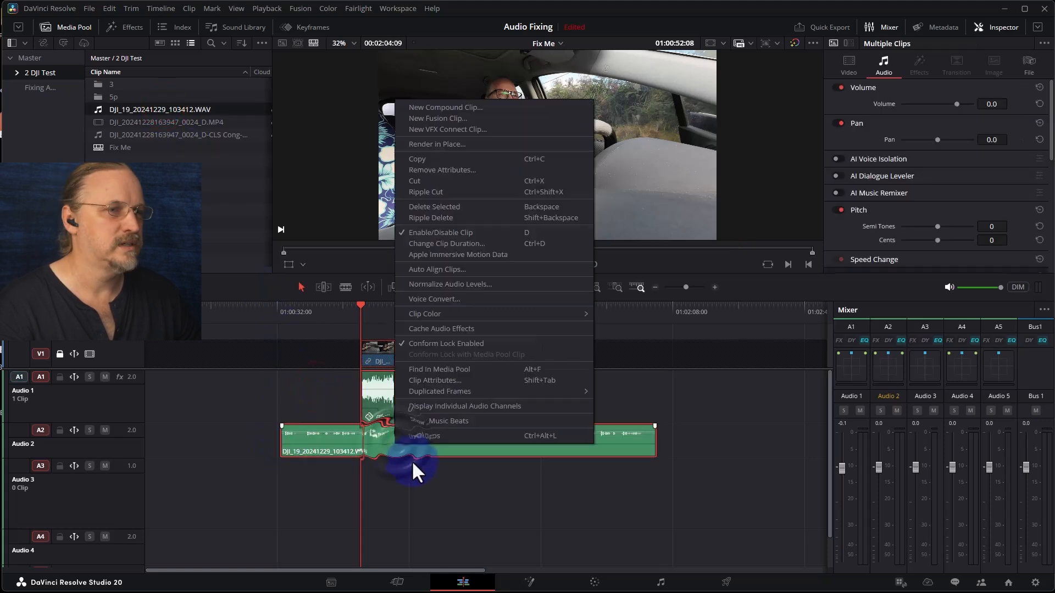
left_click(495, 269)
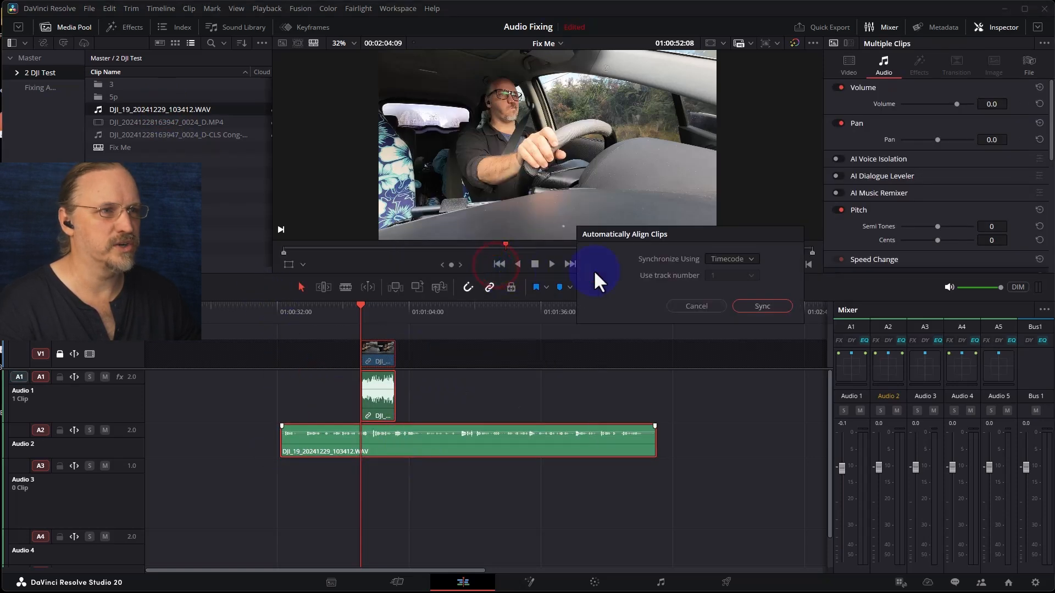
left_click(757, 307)
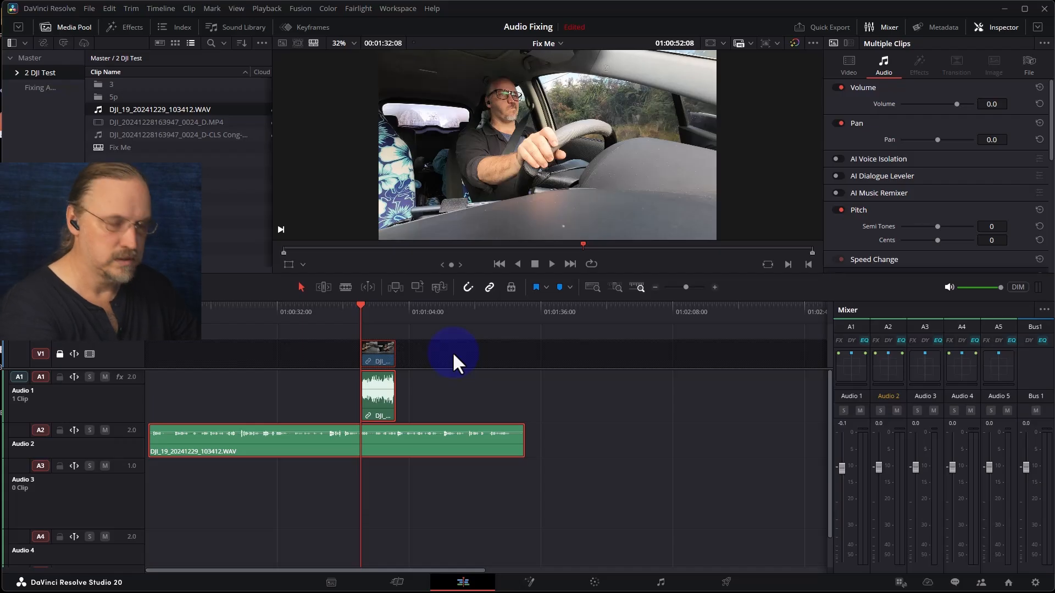
- Trim the external WAV to the video clip's span by cutting and deleting its excess parts, and enlarge the Audio 2 track
key("ctrl+b")
key("Down")
key("ctrl+b")
left_click(477, 443)
key("Delete")
key("Delete")
scroll(362, 395, "up", 5)
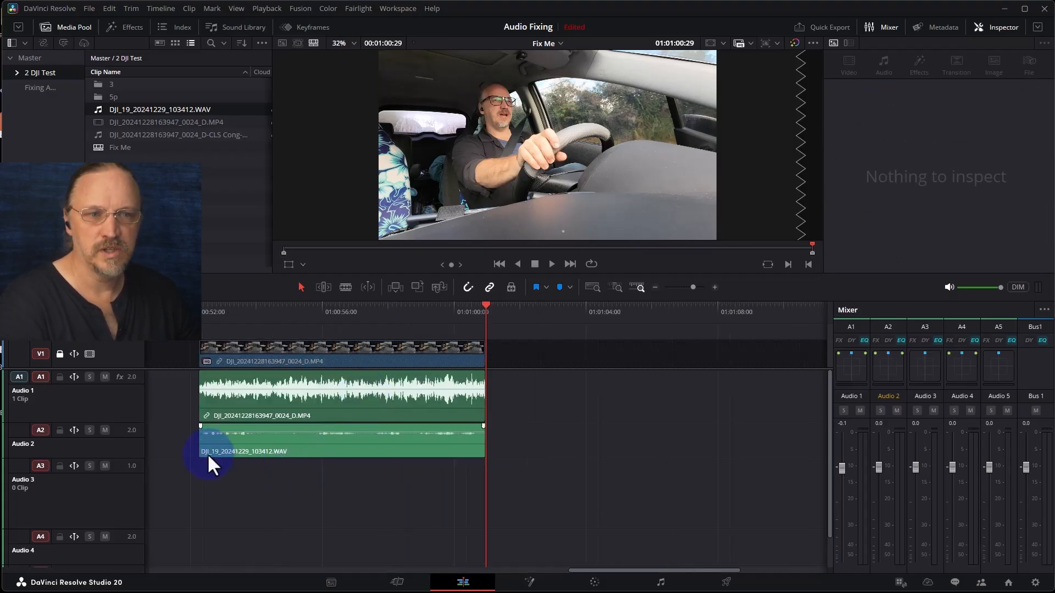
left_click_drag(128, 458, 137, 486)
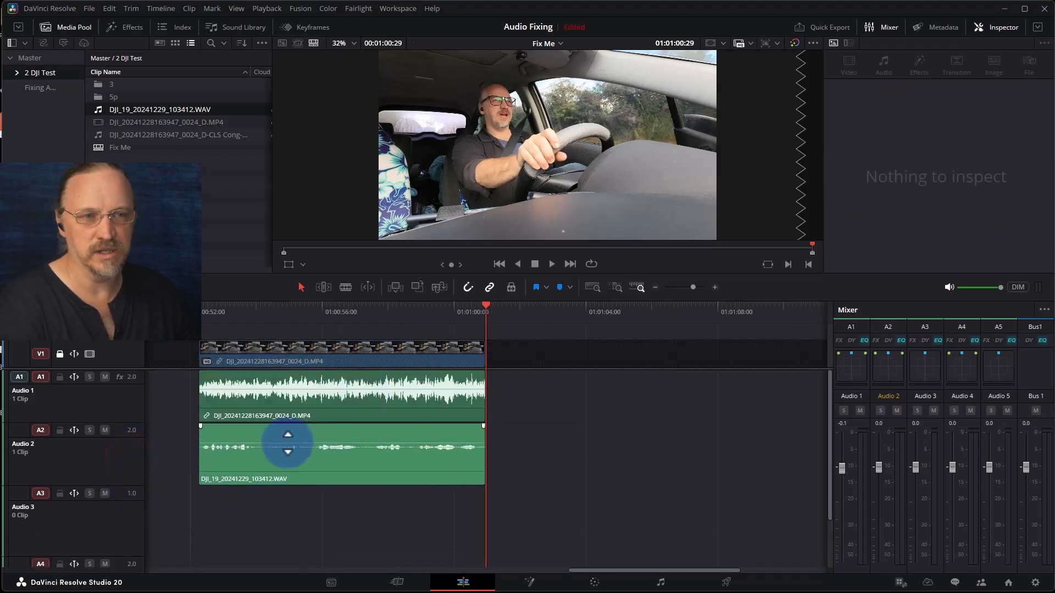
- Raise the external WAV clip's volume to about 14.7 dB and mute the Audio 1 track
left_click_drag(284, 444, 279, 433)
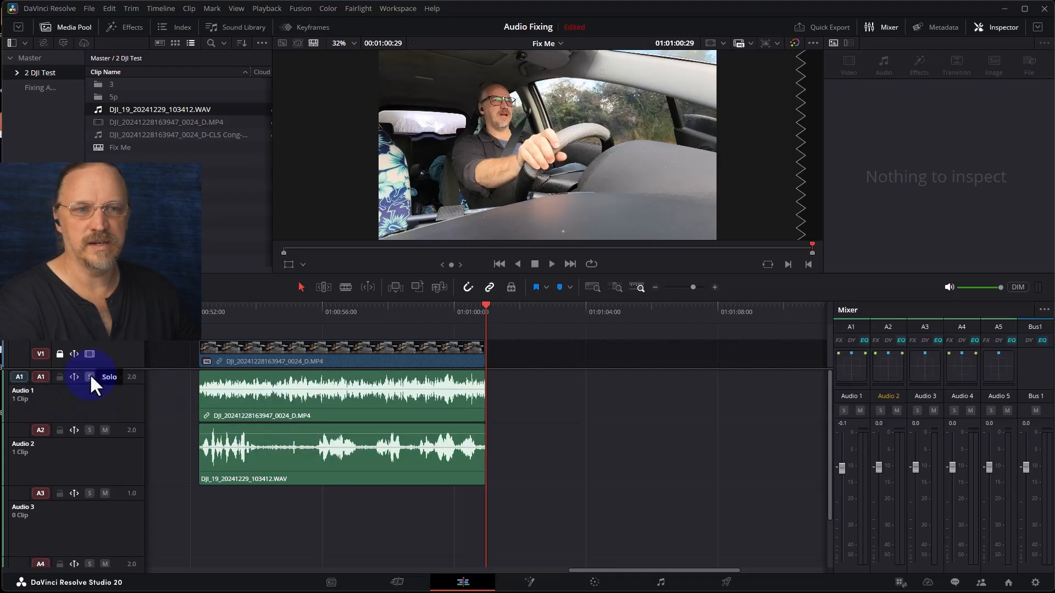
left_click(105, 377)
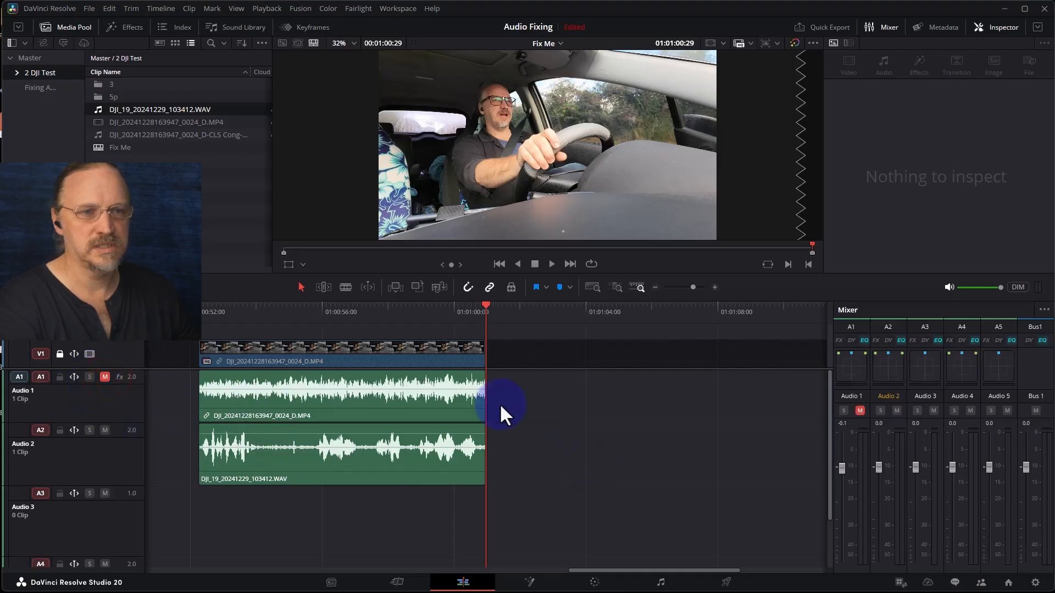
- Play the timeline from its start to hear the external recording on its own
left_click(185, 313)
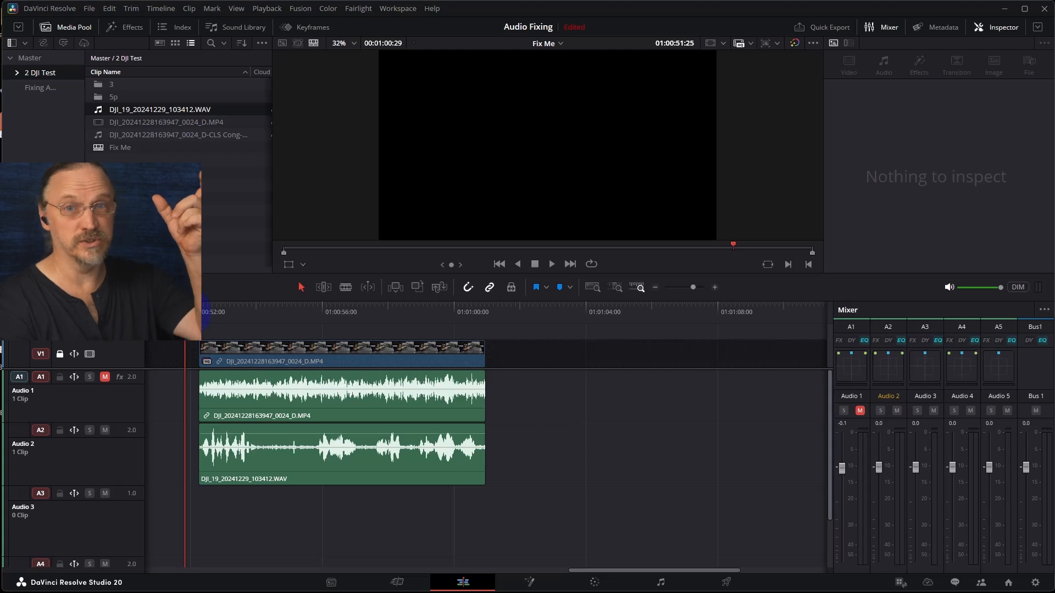
key("space")
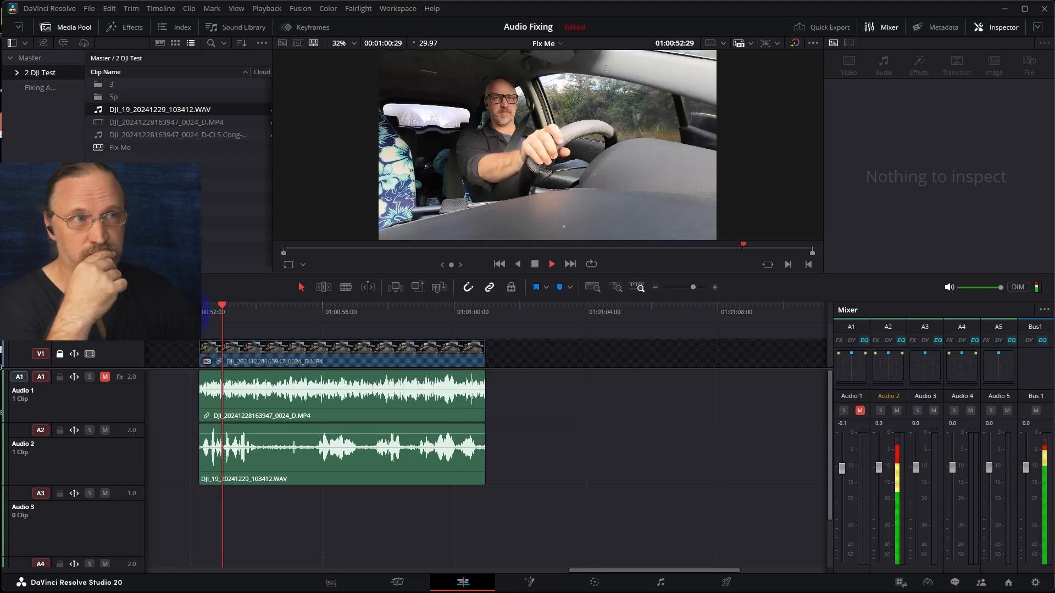
key("space")
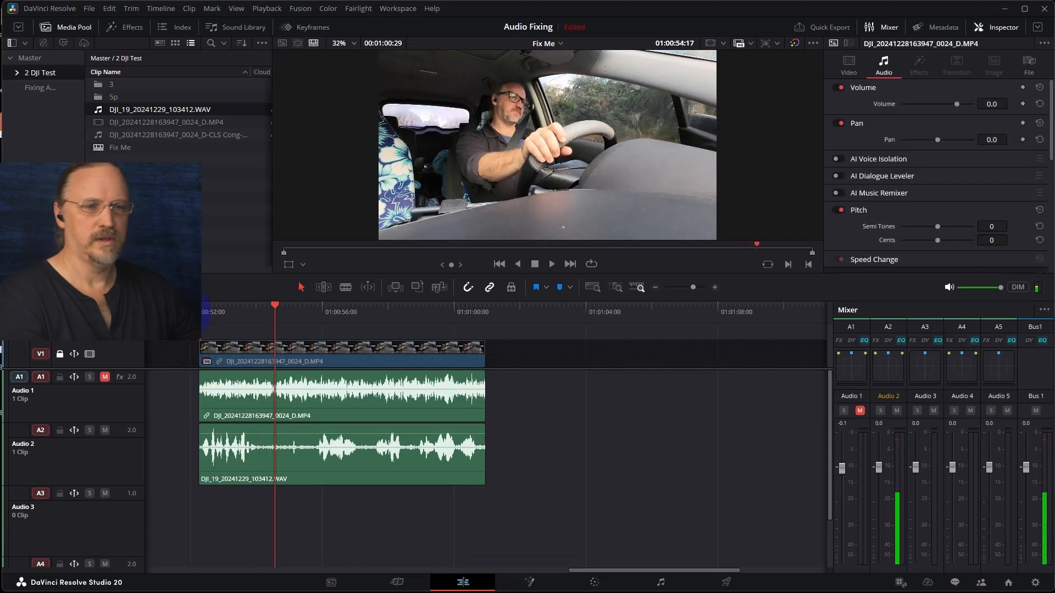
- Move the external WAV clip from Audio 2 down to Audio 3 and play it back from the start
left_click_drag(197, 476, 272, 510)
key("space")
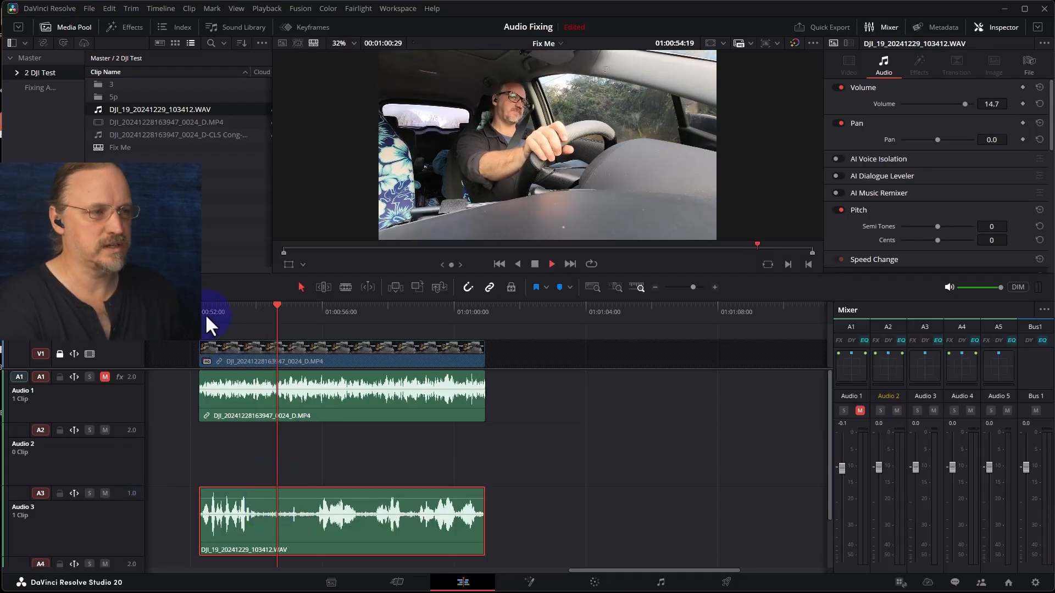
key("space")
left_click(201, 315)
key("space")
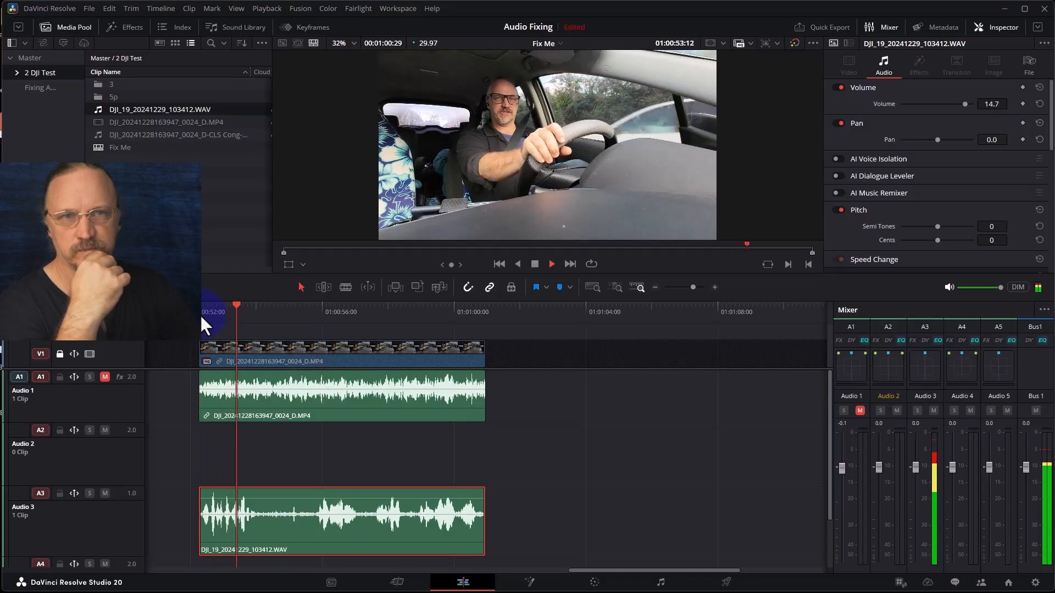